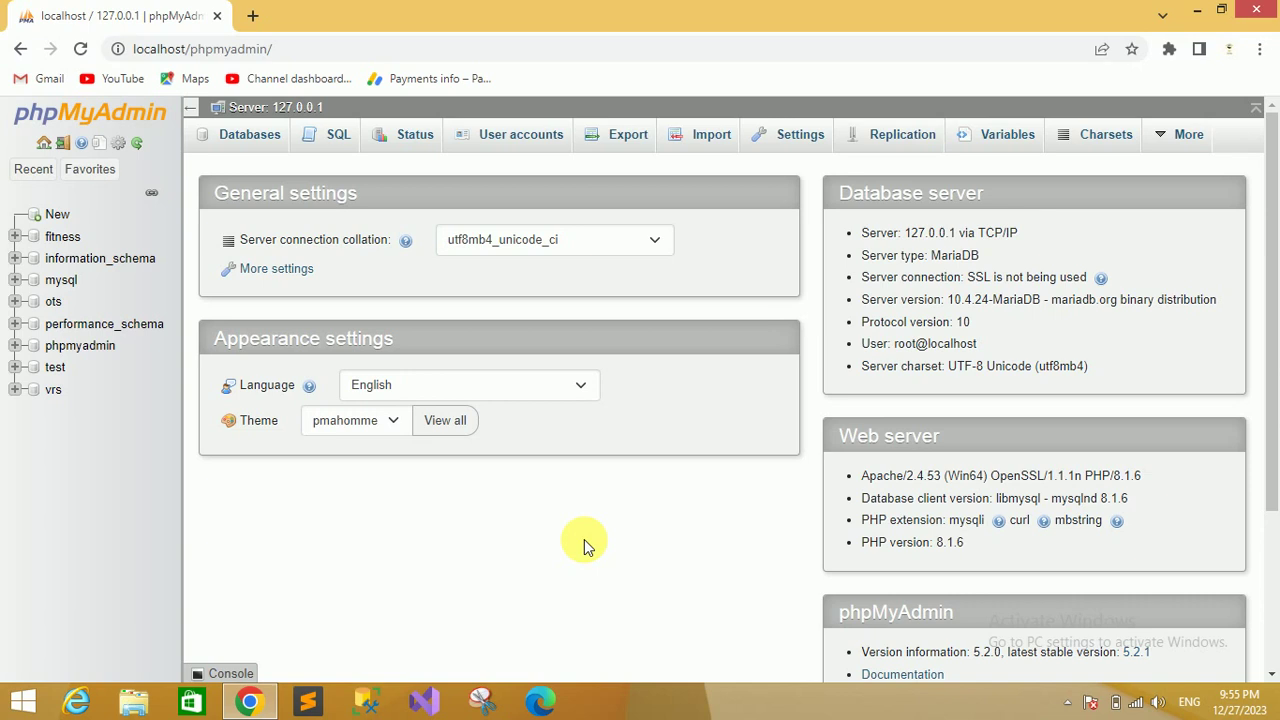
# Create a new database named kst_learning with the utf8mb4_general_ci collation.
pyautogui.click(58, 216)
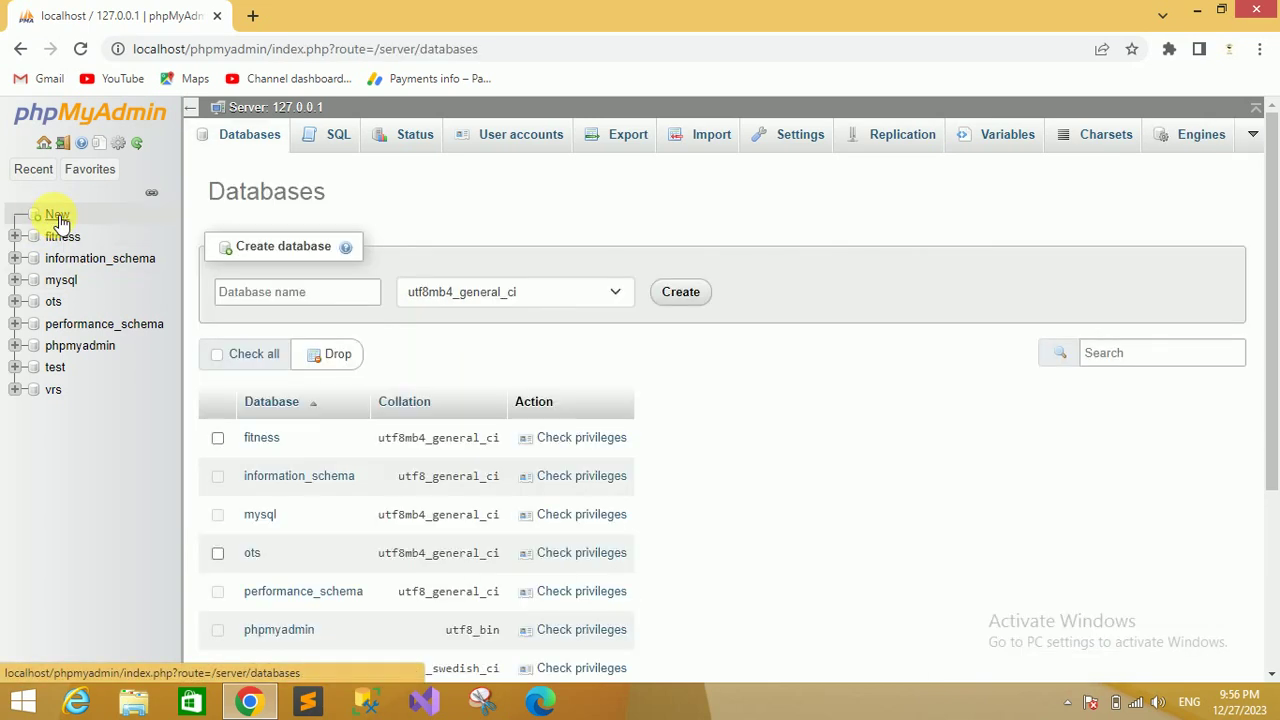
pyautogui.click(330, 293)
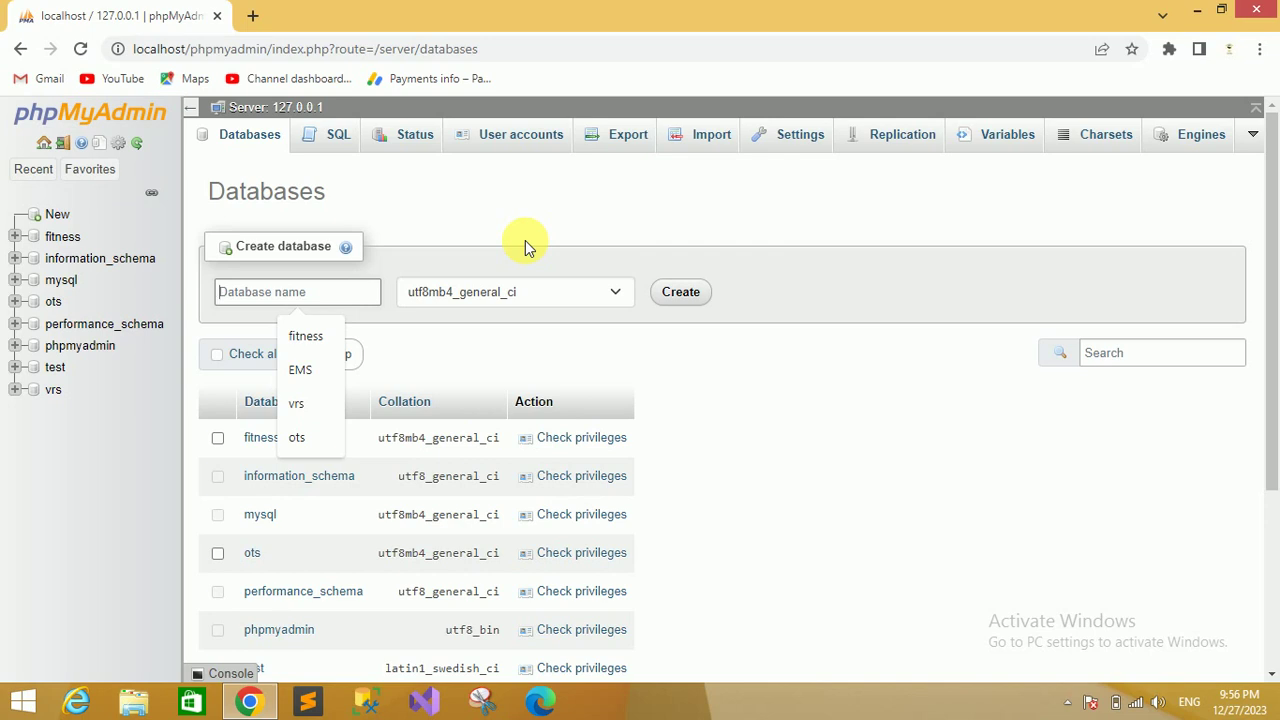
pyautogui.write('kst ')
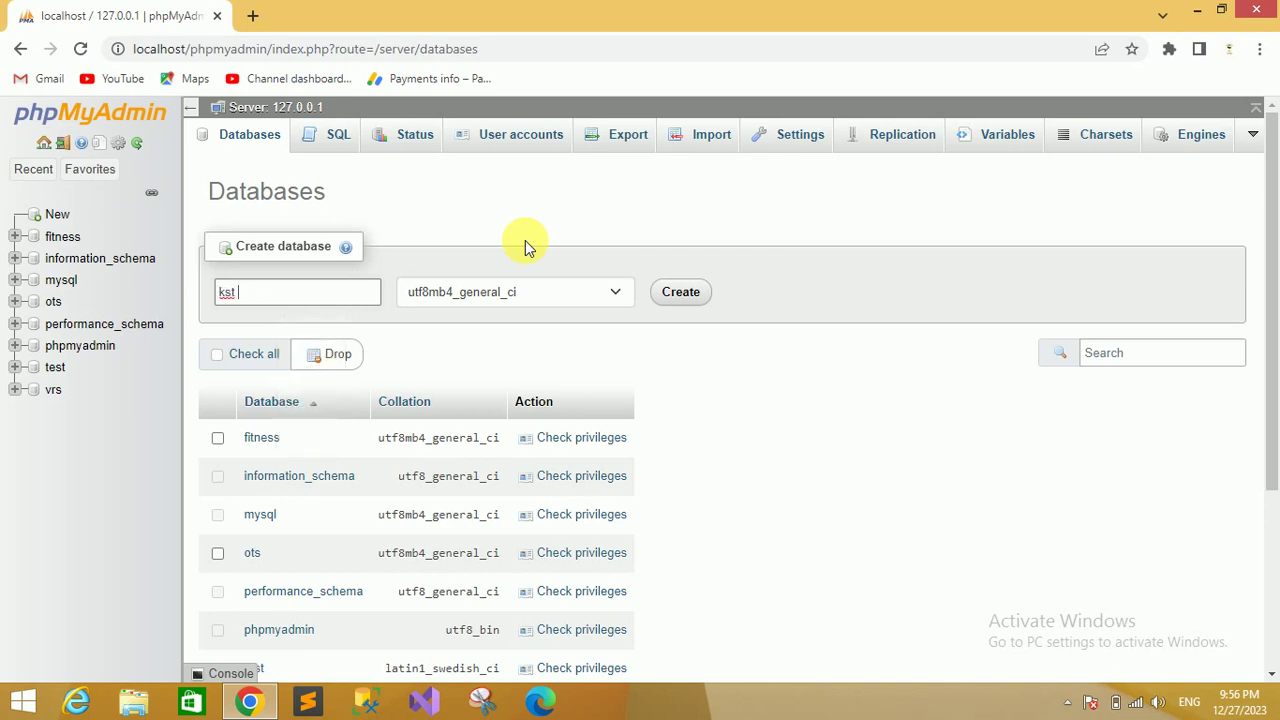
pyautogui.write('learning')
pyautogui.press('BackSpace')
pyautogui.press('BackSpace')
pyautogui.press('BackSpace')
pyautogui.press('BackSpace')
pyautogui.press('BackSpace')
pyautogui.press('BackSpace')
pyautogui.press('BackSpace')
pyautogui.press('BackSpace')
pyautogui.press('BackSpace')
pyautogui.write('_learning')
pyautogui.click(694, 293)
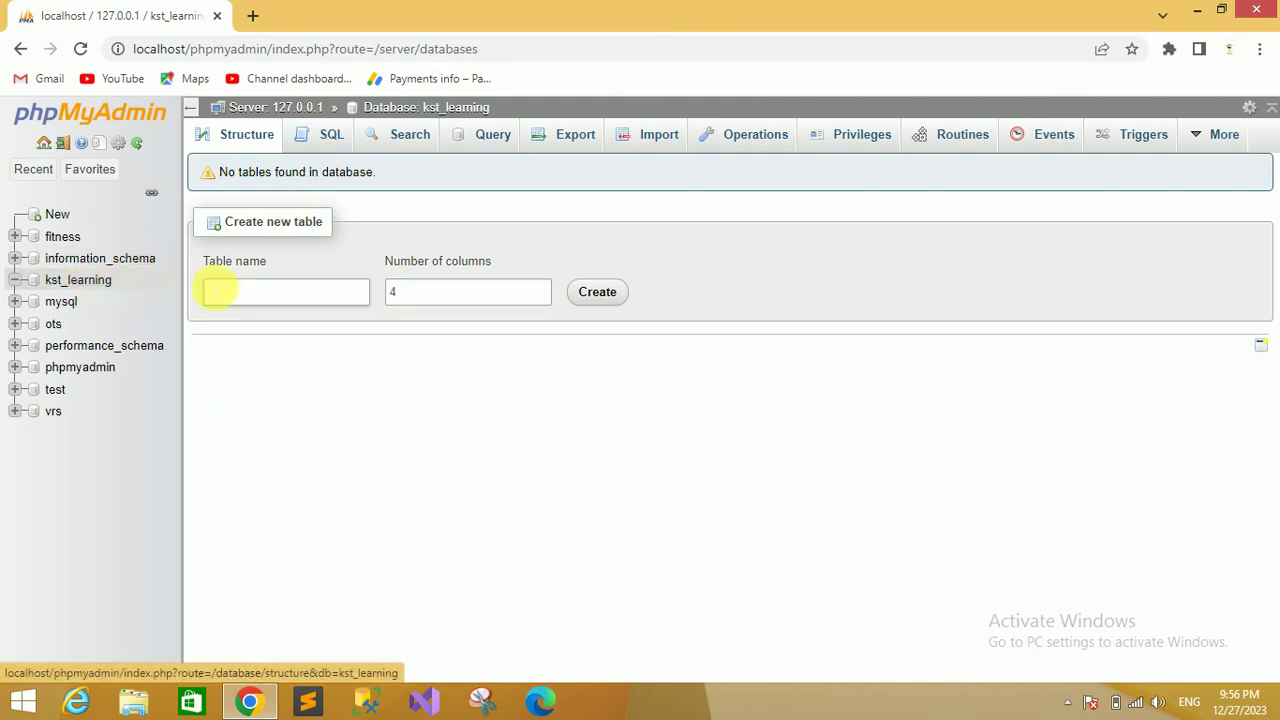
# Start a new table named Employee with four columns in the kst_learning database.
pyautogui.click(251, 291)
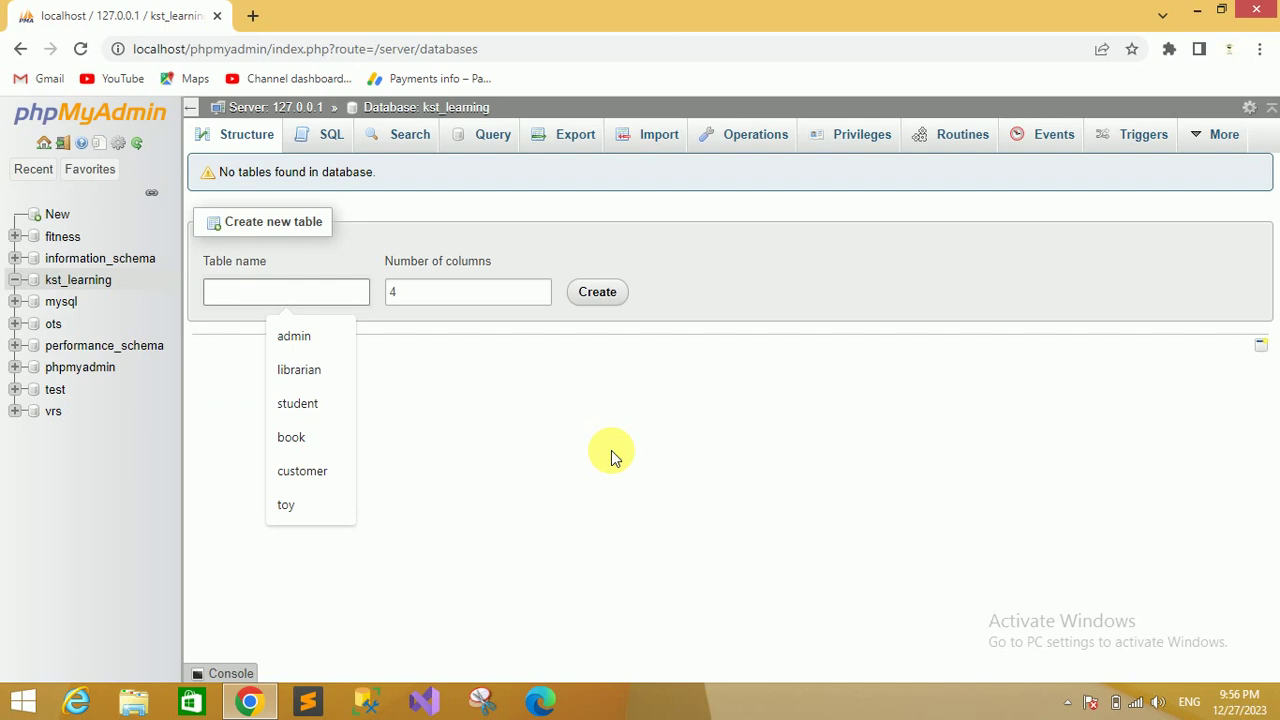
pyautogui.write('Employee')
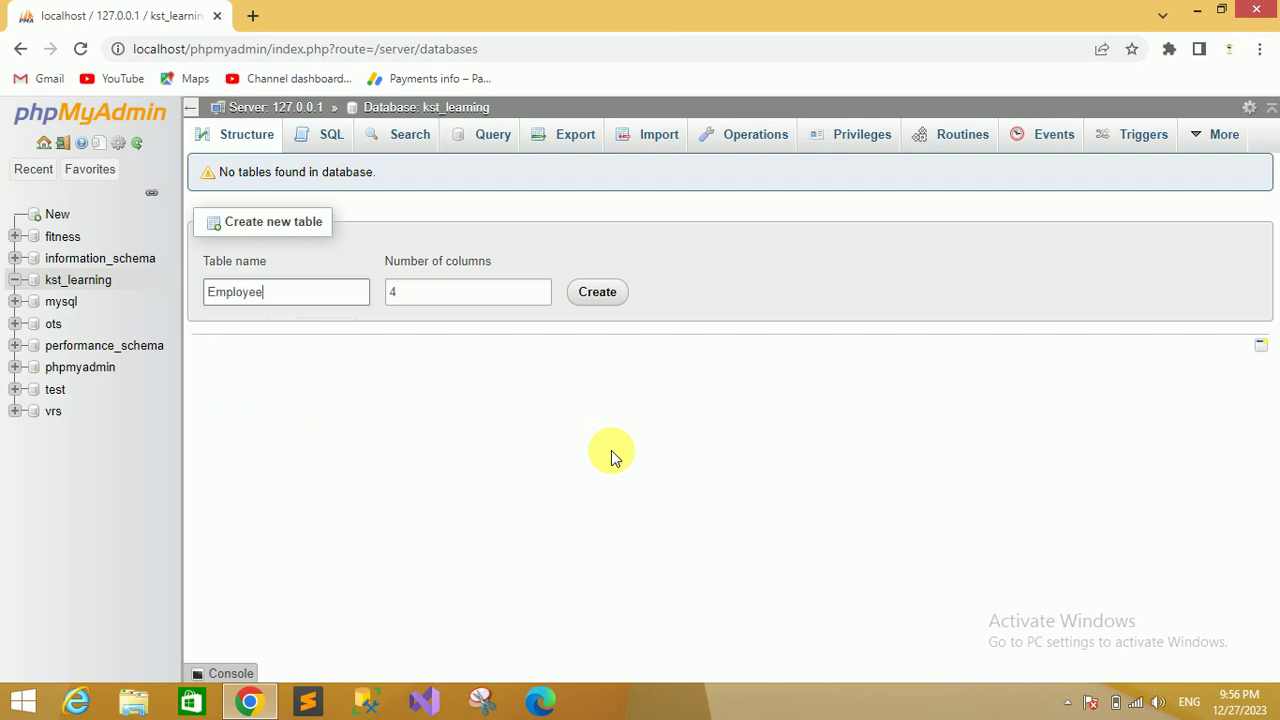
pyautogui.click(597, 296)
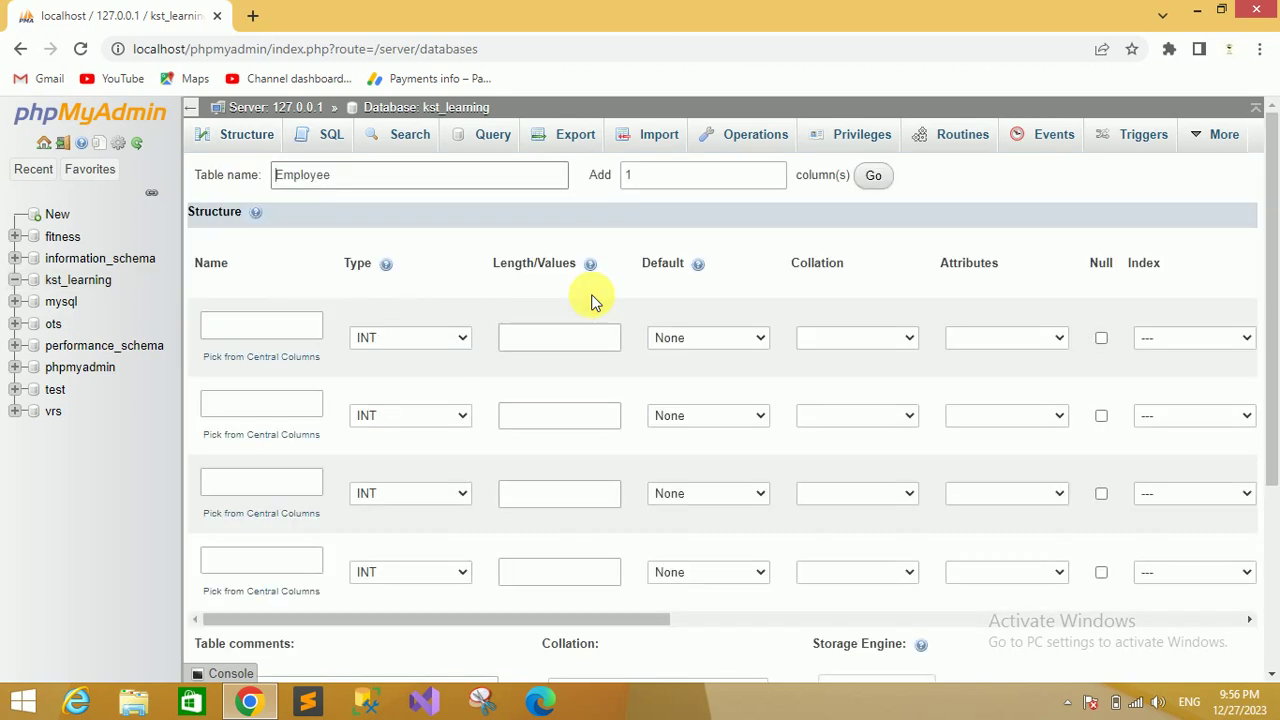
# Define the Employee table's columns as Emp_Id, Name, Salary and Dept_Id, with TEXT as the type of Name.
pyautogui.click(238, 328)
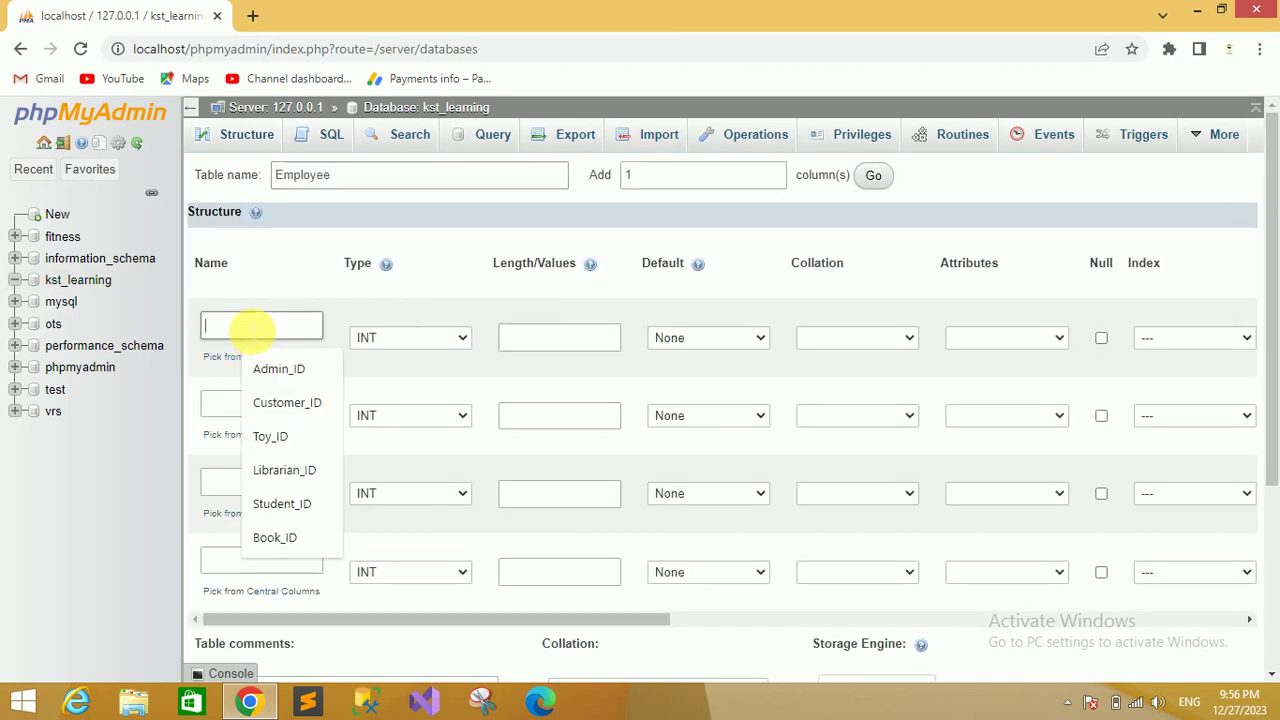
pyautogui.write('Emp_Id')
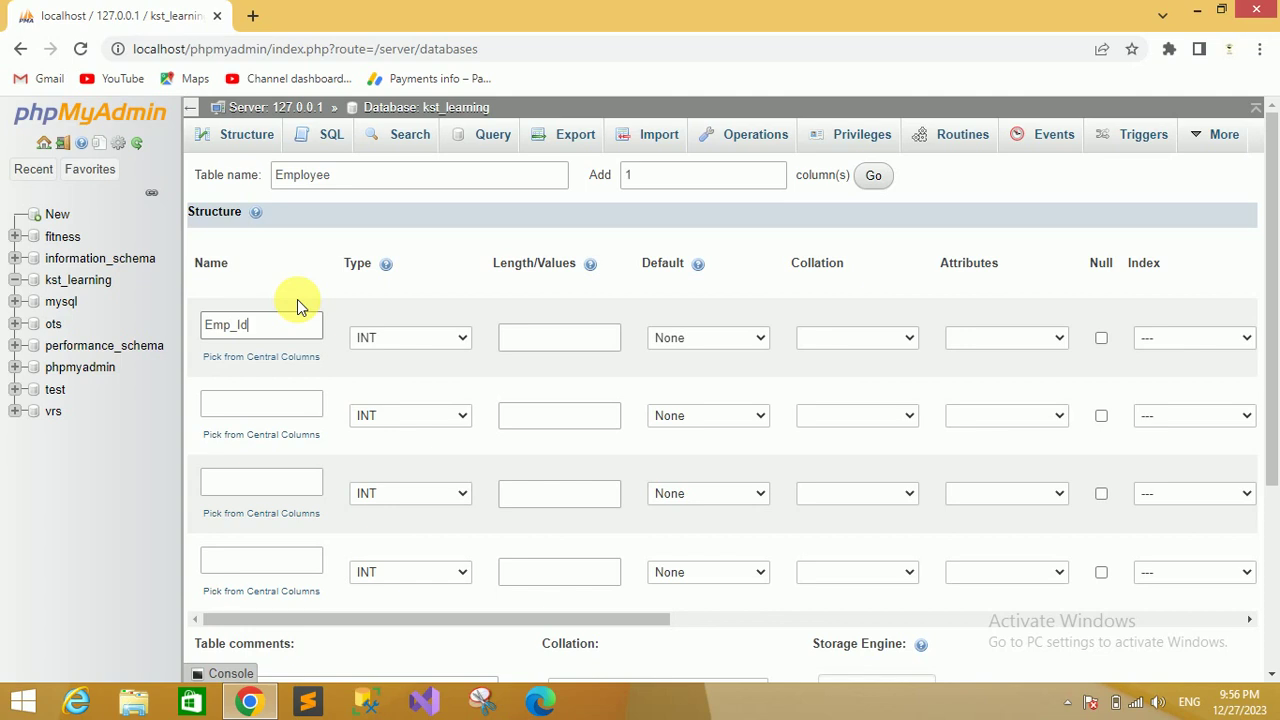
pyautogui.click(225, 400)
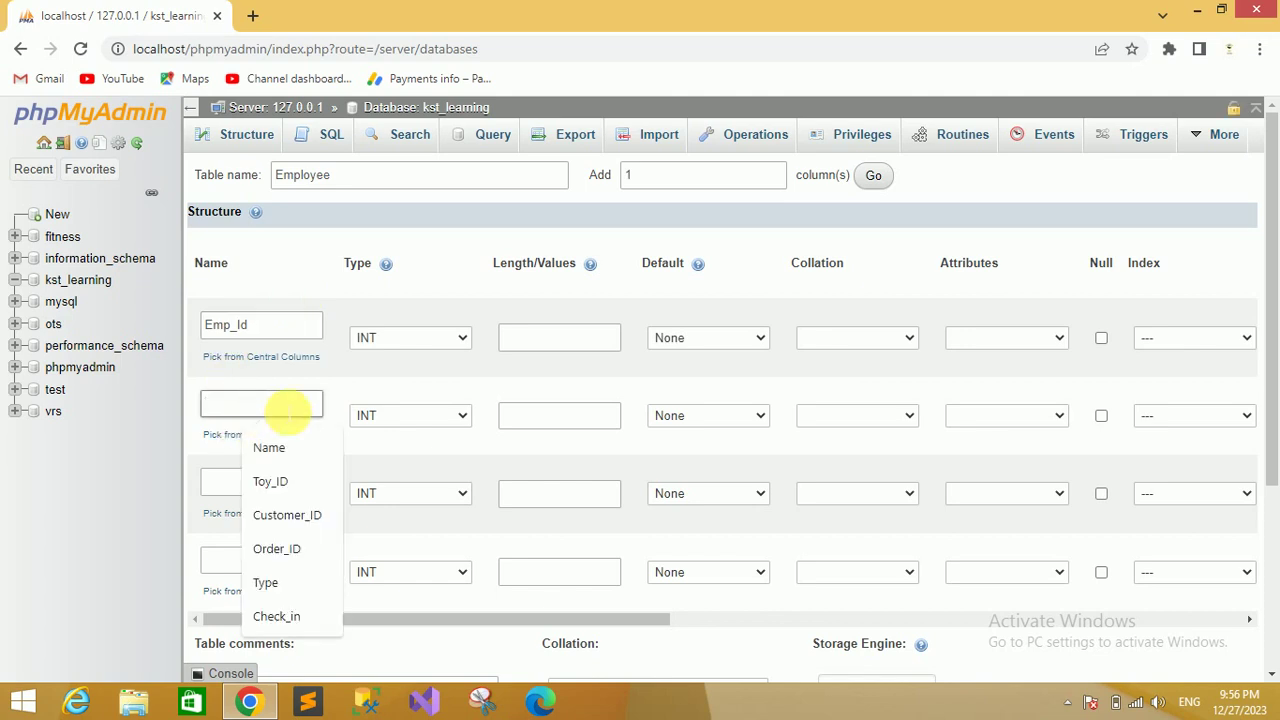
pyautogui.write('Name')
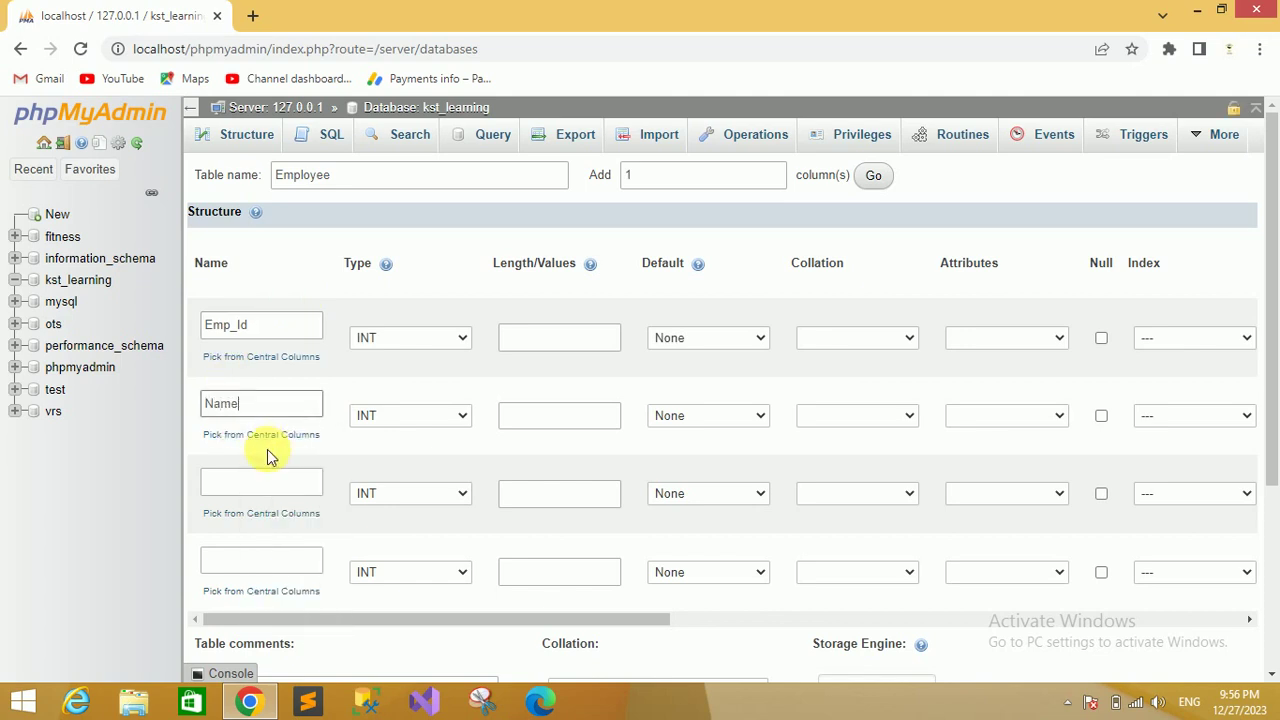
pyautogui.click(265, 482)
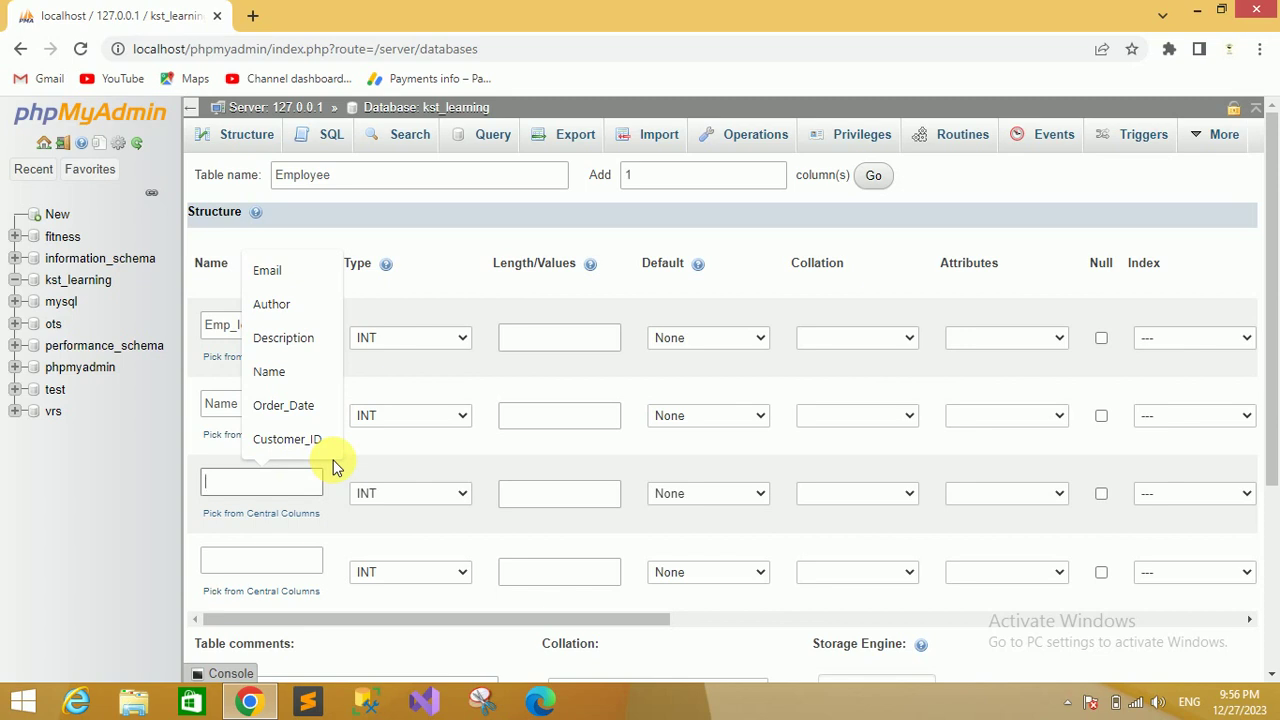
pyautogui.write('De')
pyautogui.press('BackSpace')
pyautogui.press('BackSpace')
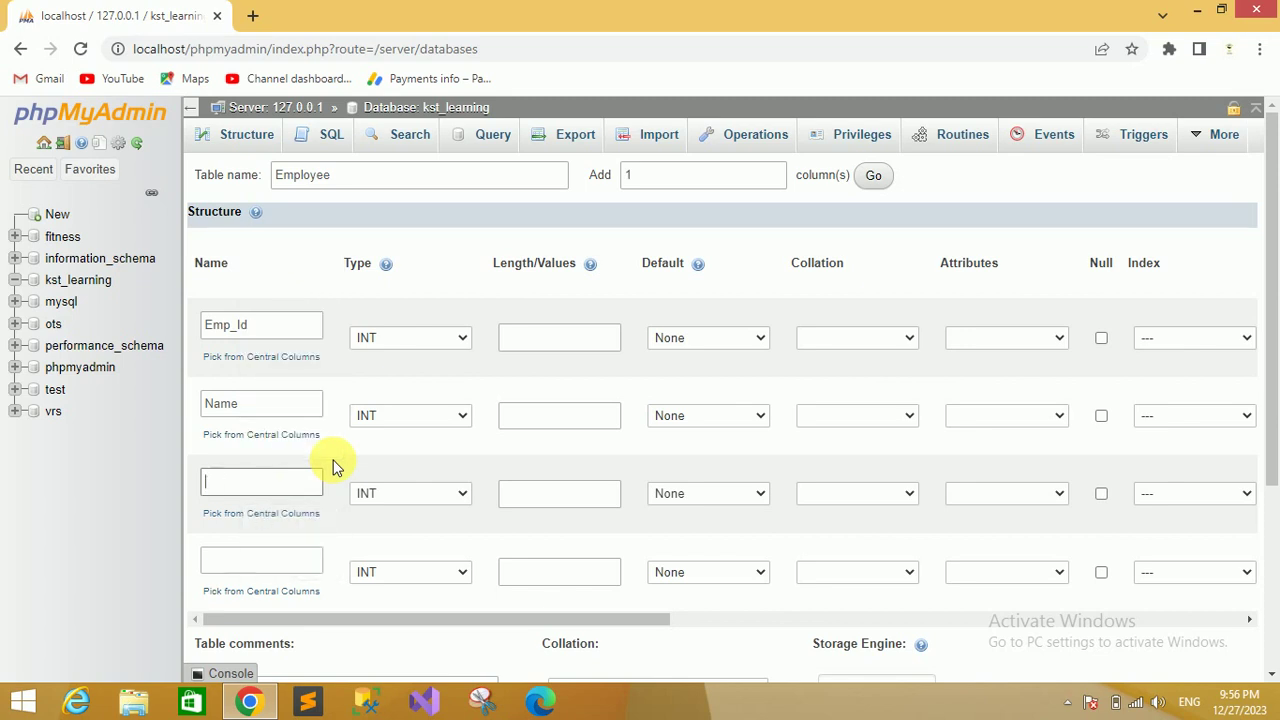
pyautogui.write('Salary')
pyautogui.click(256, 558)
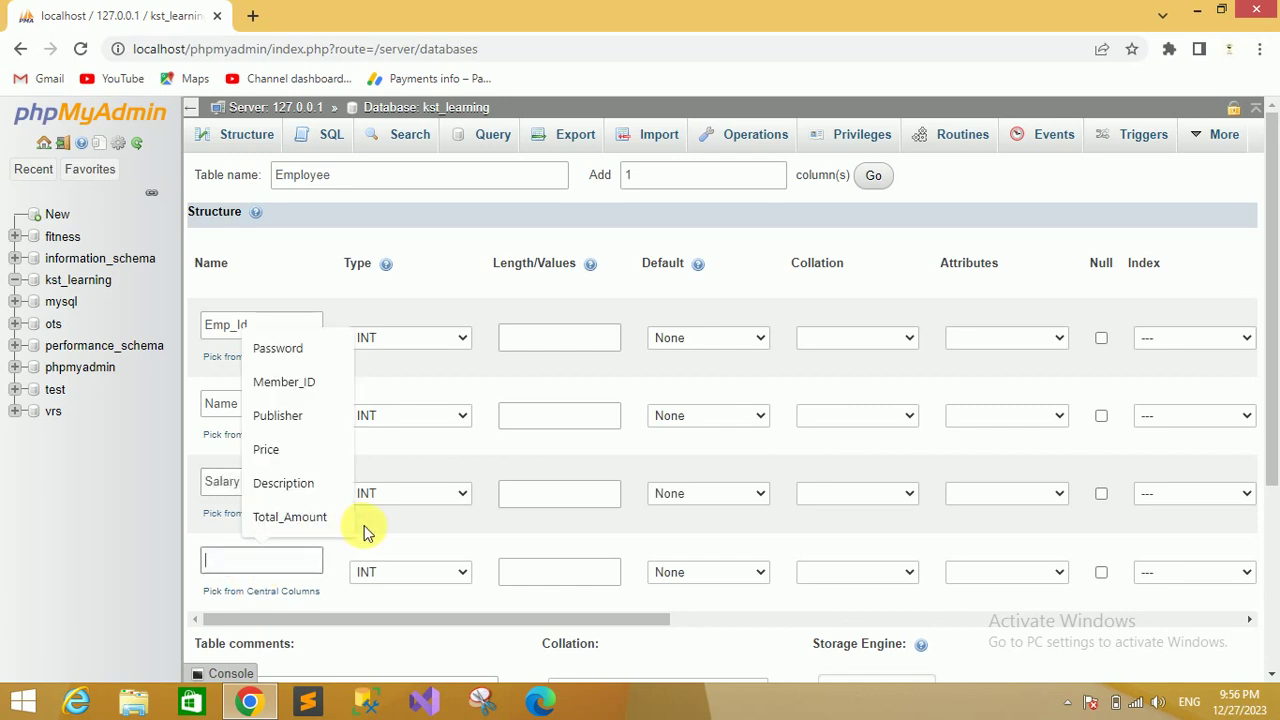
pyautogui.write('Dept')
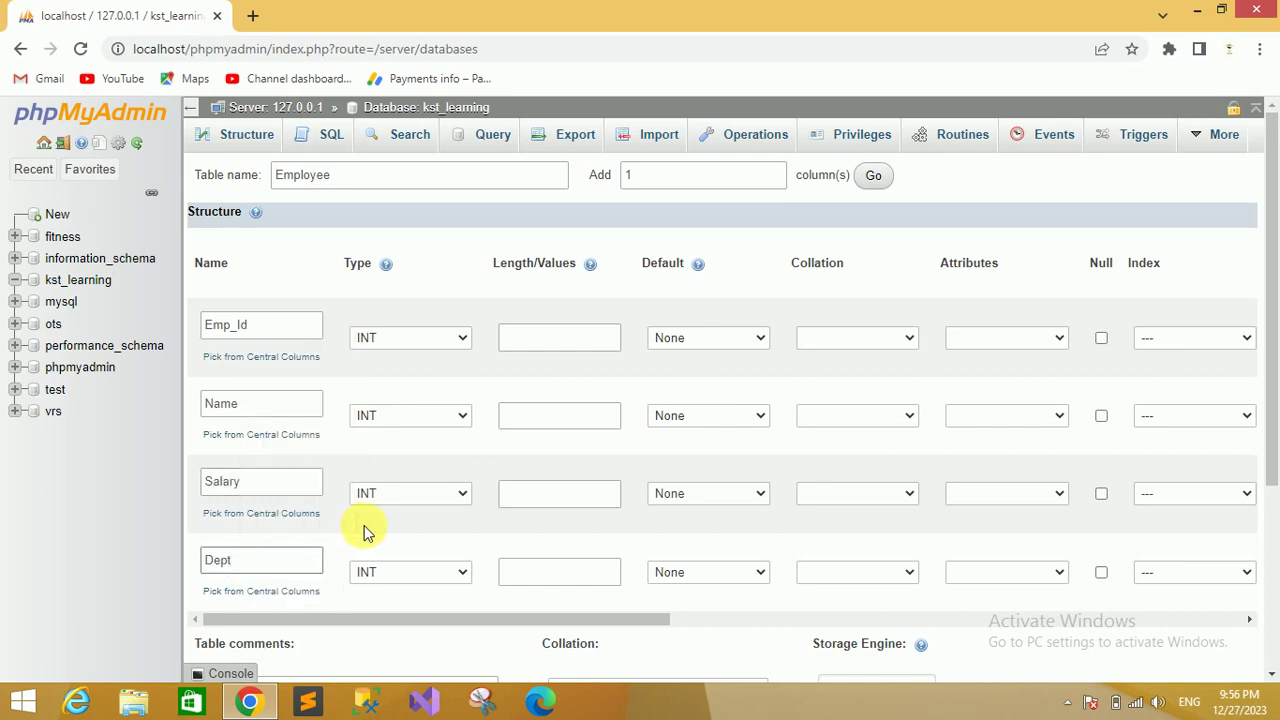
pyautogui.write('_Id')
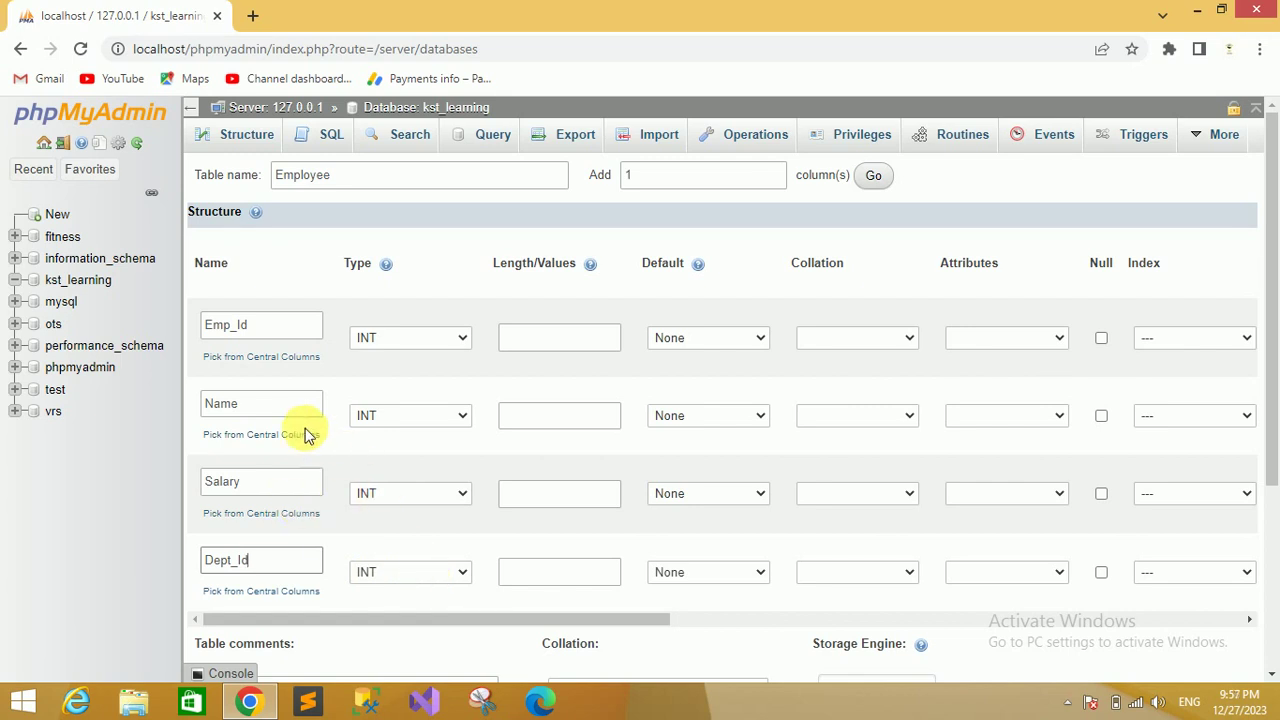
pyautogui.click(417, 424)
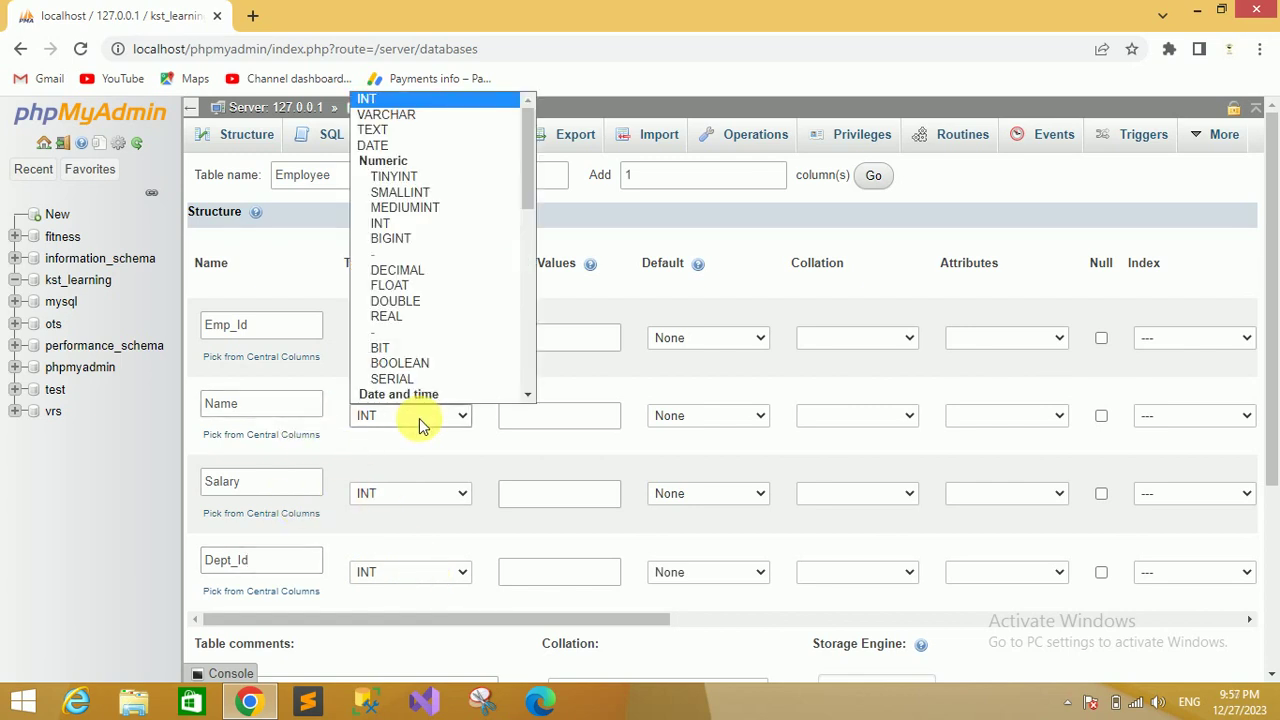
pyautogui.click(372, 130)
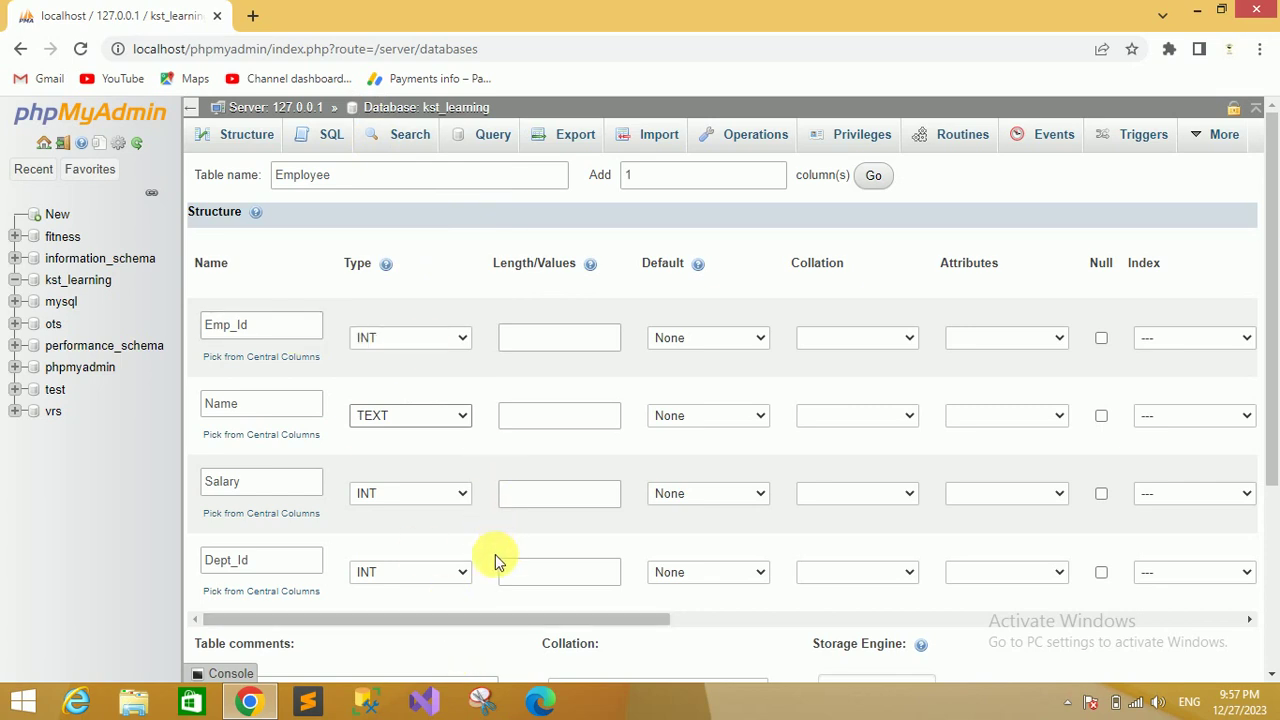
# Make Emp_Id an auto-incrementing primary key and save the Employee table.
pyautogui.moveTo(491, 617); pyautogui.dragTo(650, 622)
pyautogui.click(927, 339)
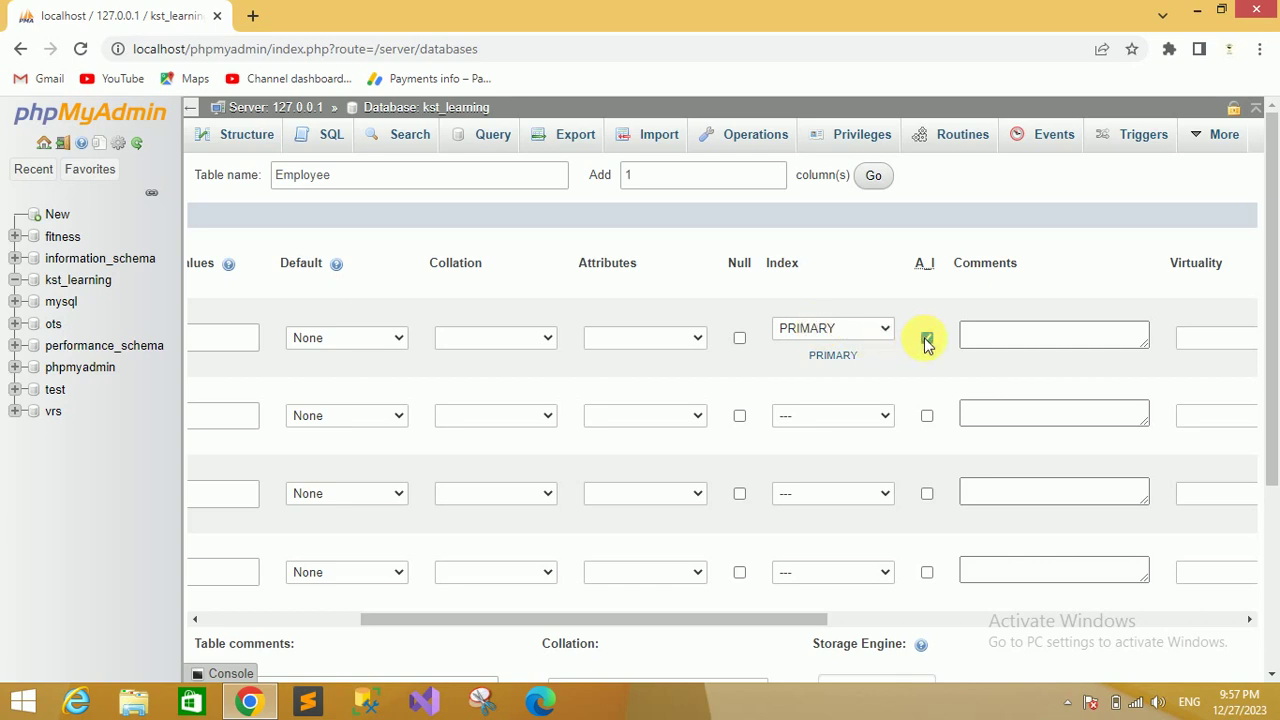
pyautogui.moveTo(1271, 337); pyautogui.dragTo(1271, 525)
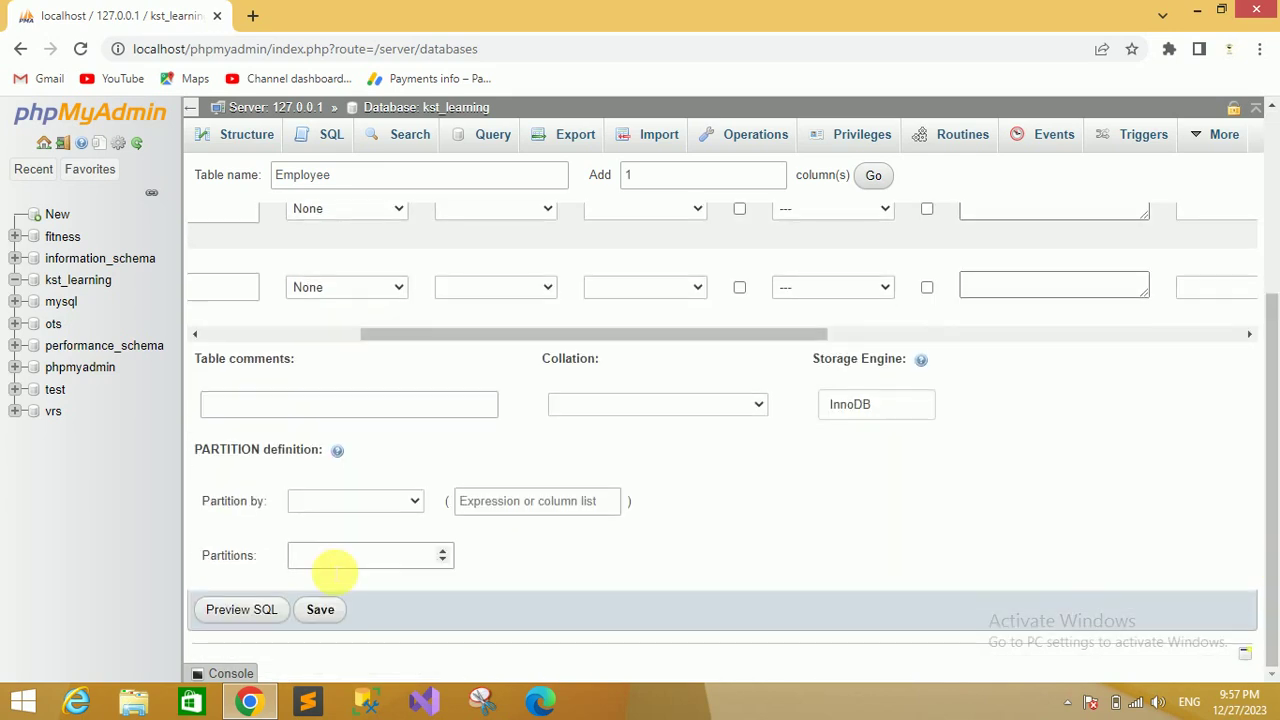
pyautogui.click(320, 612)
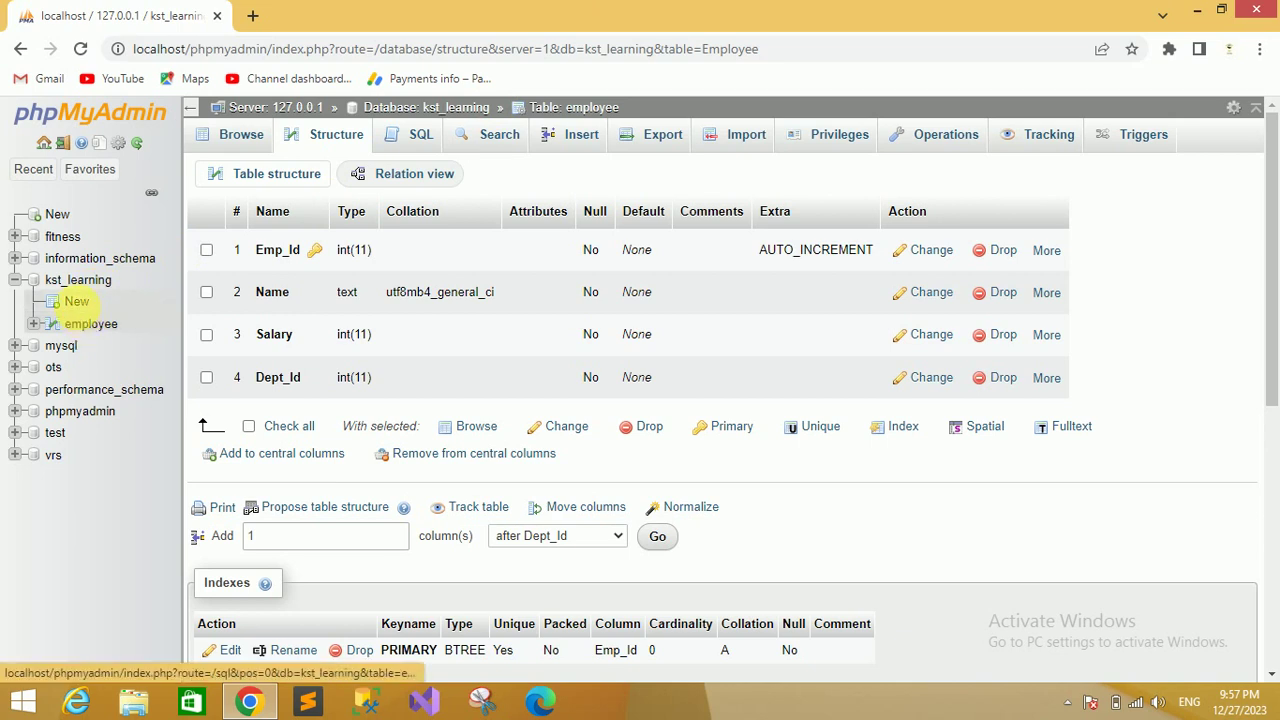
# Start another new table in kst_learning and name it Department.
pyautogui.click(70, 301)
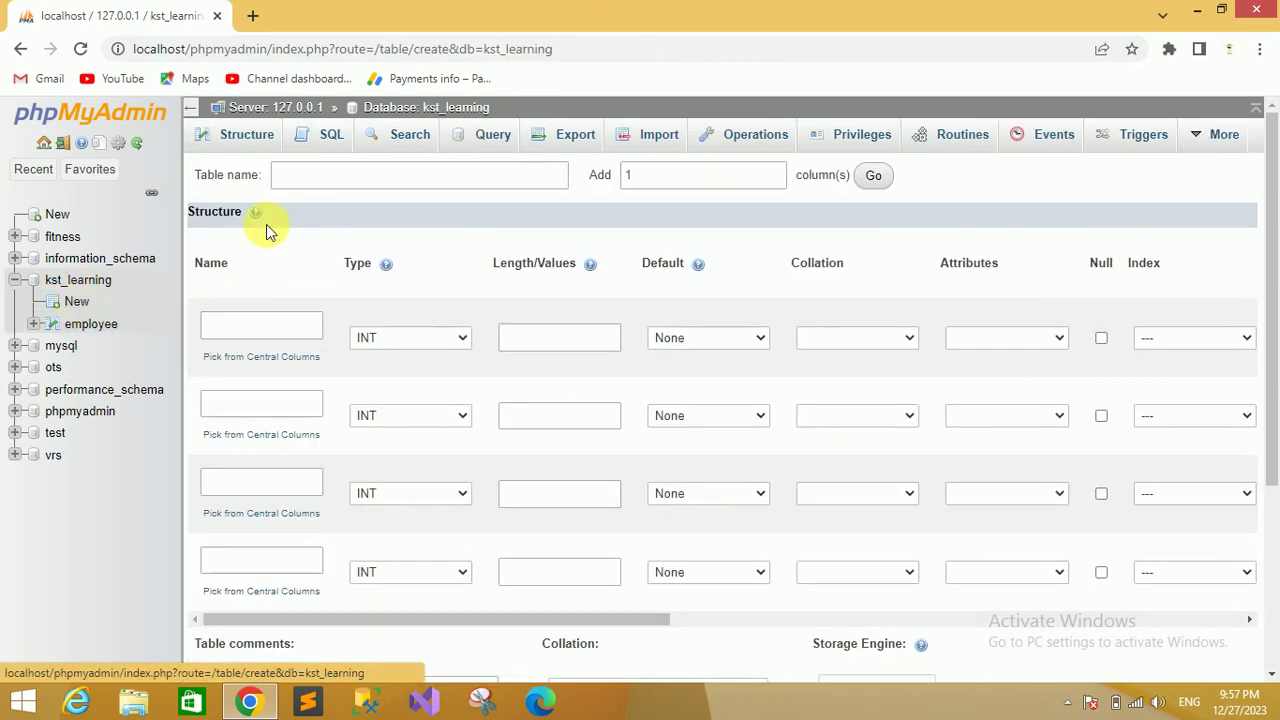
pyautogui.click(285, 177)
pyautogui.write('De')
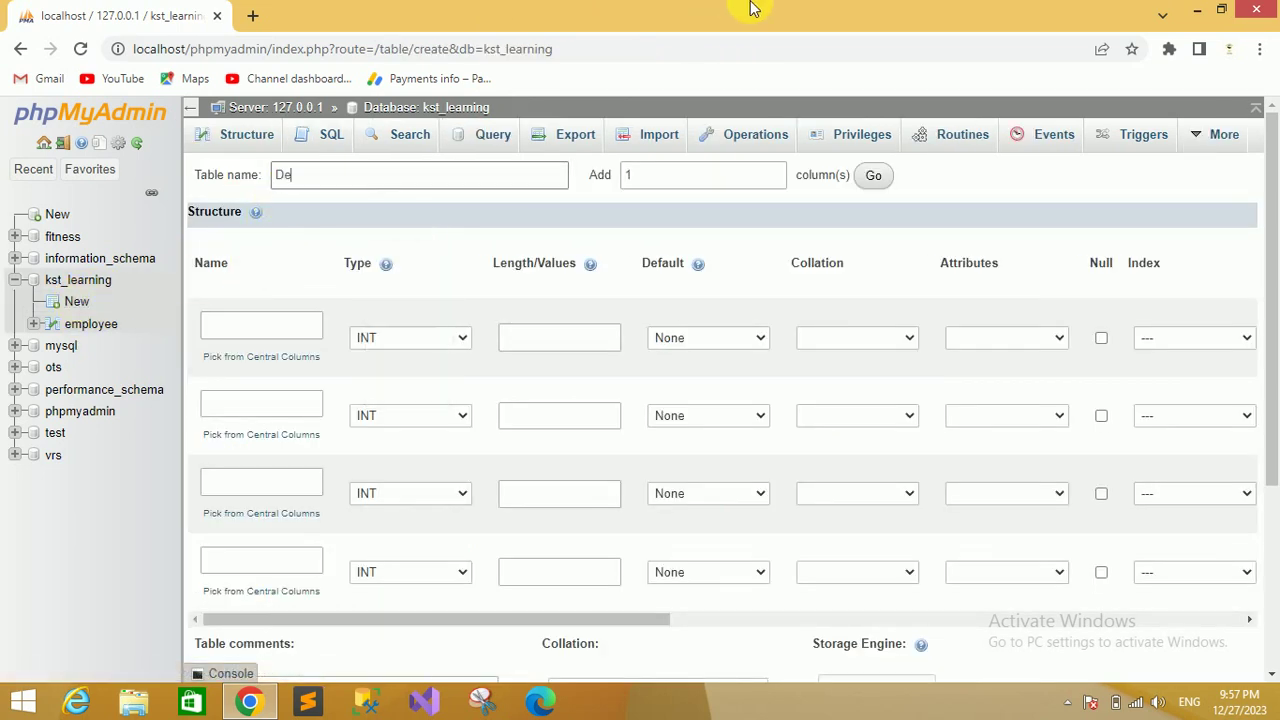
pyautogui.write('partment')
# Name the Department table's four columns dept_Id, Name, Manager and Location.
pyautogui.click(277, 325)
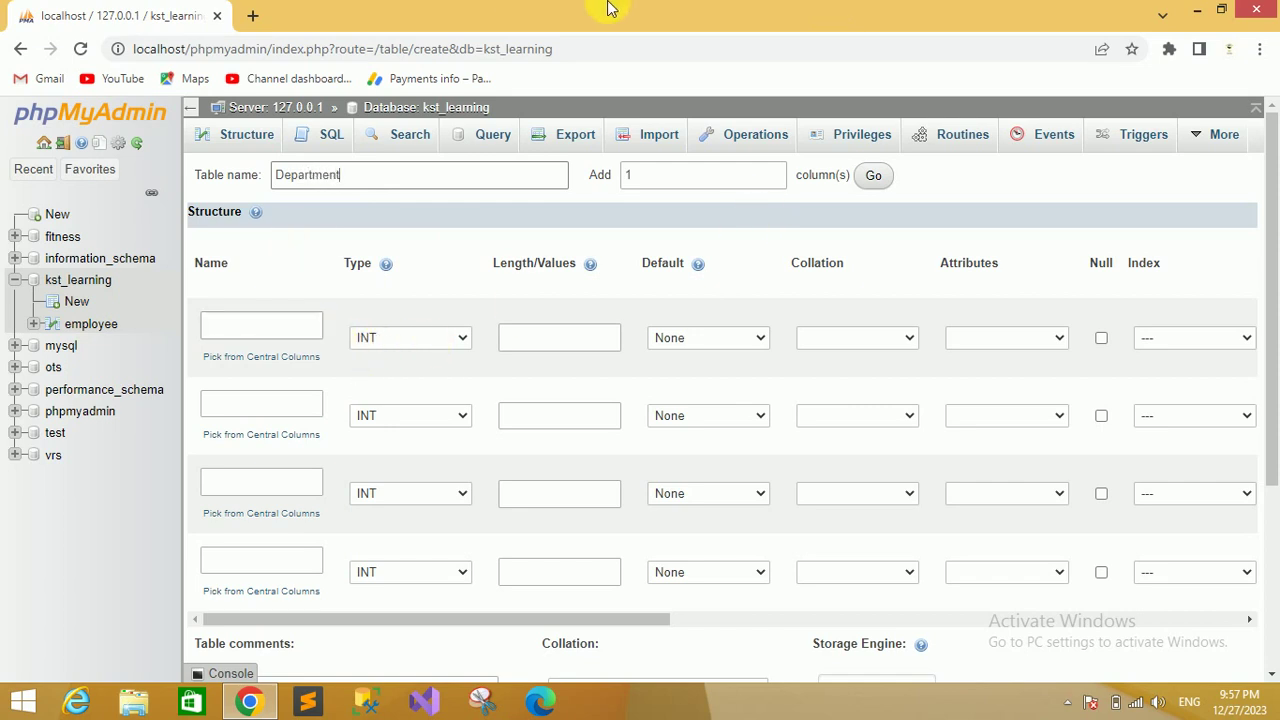
pyautogui.click(279, 327)
pyautogui.write('dept_')
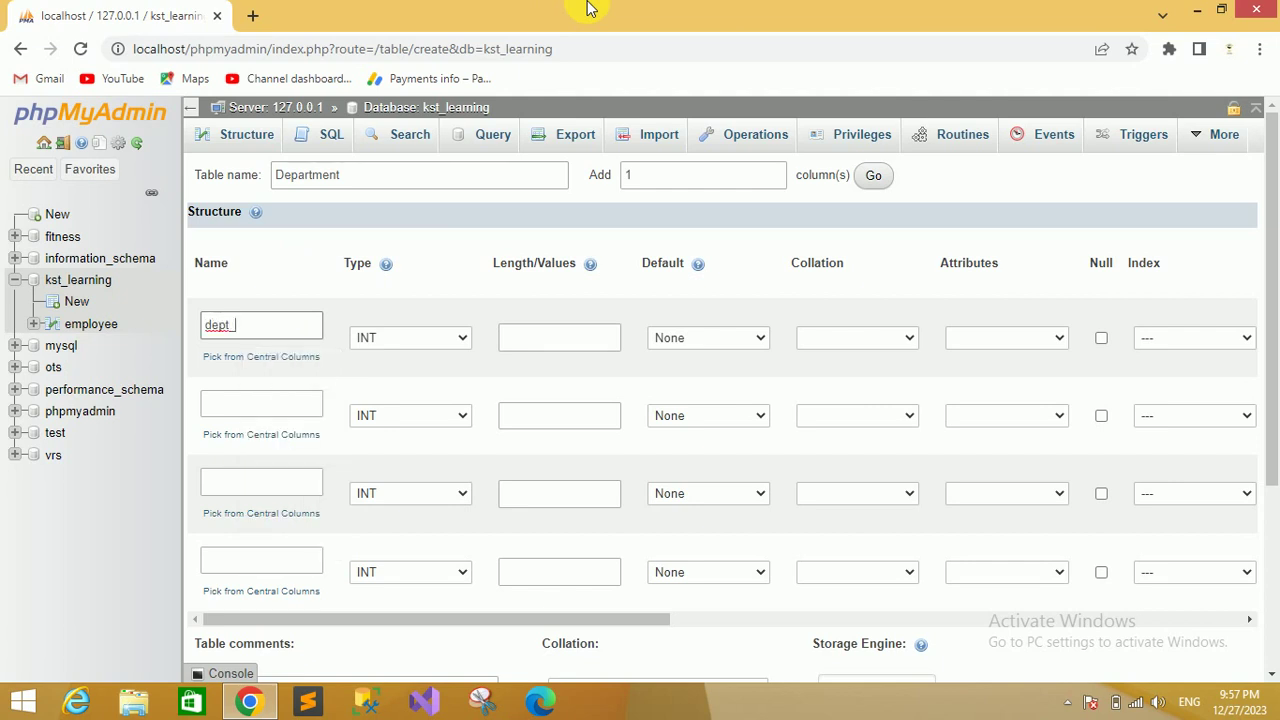
pyautogui.write('Id')
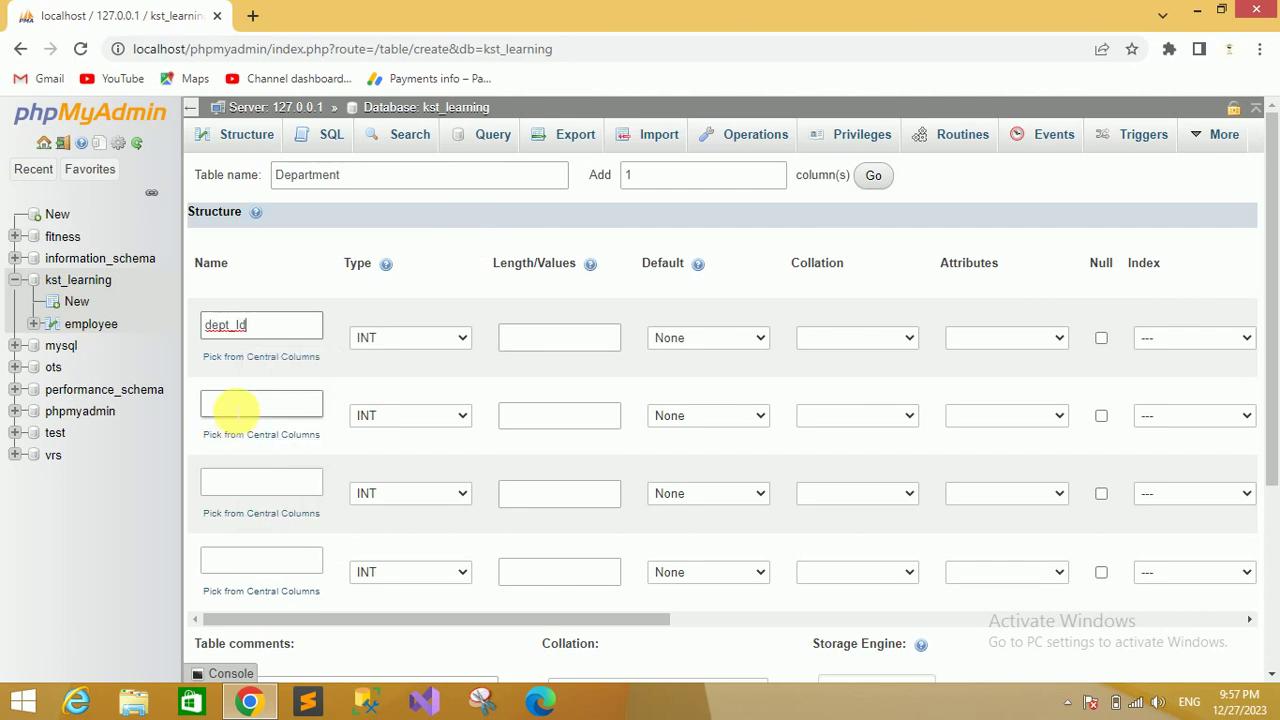
pyautogui.click(240, 406)
pyautogui.write('Name')
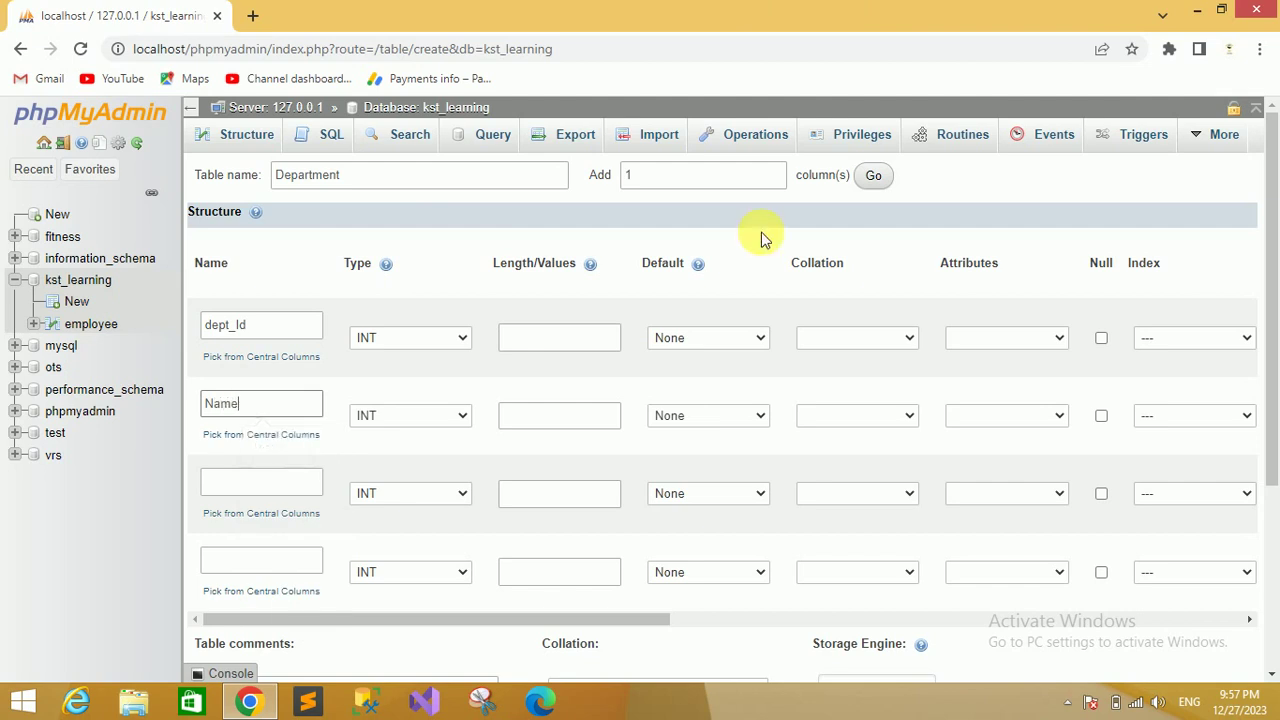
pyautogui.click(280, 490)
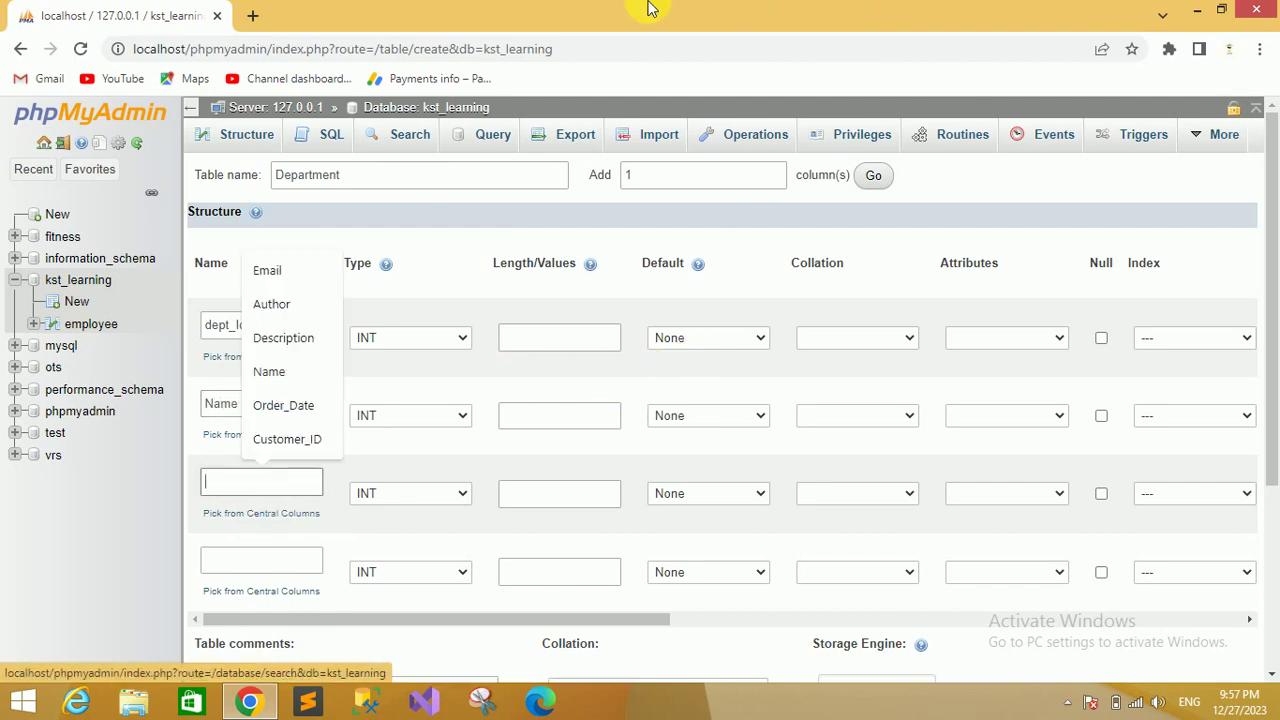
pyautogui.write('Manager')
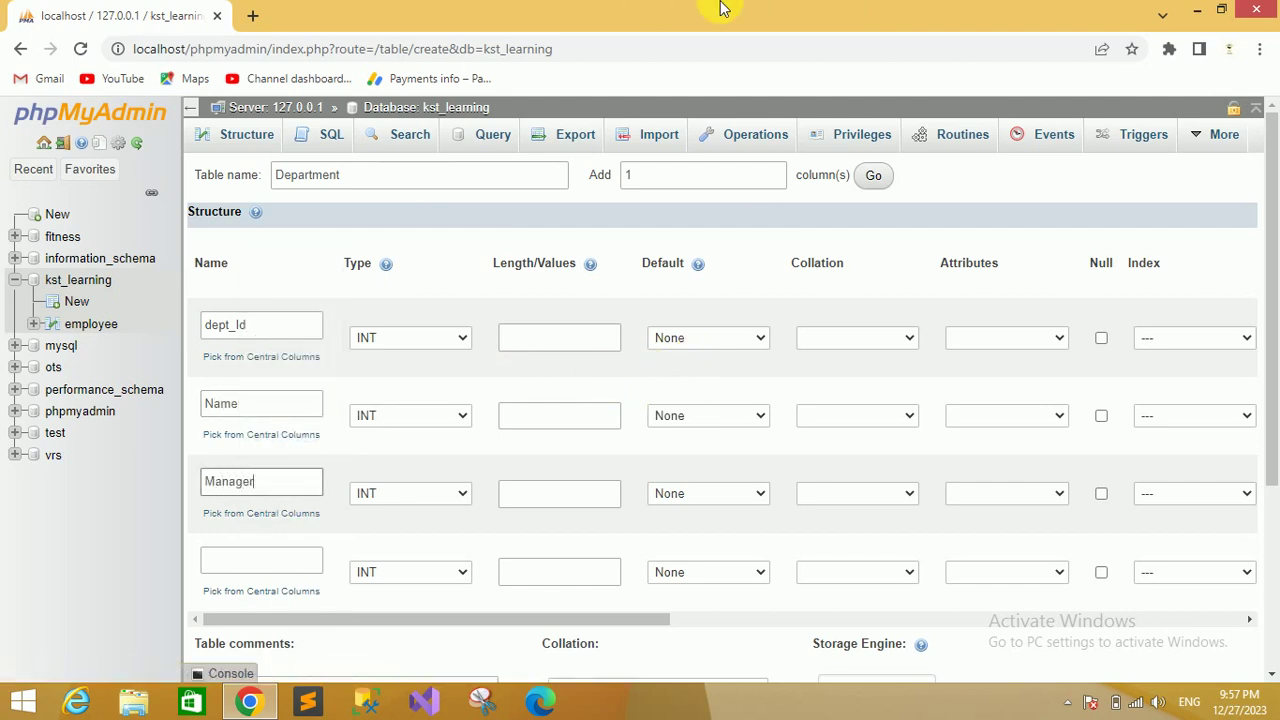
pyautogui.click(298, 563)
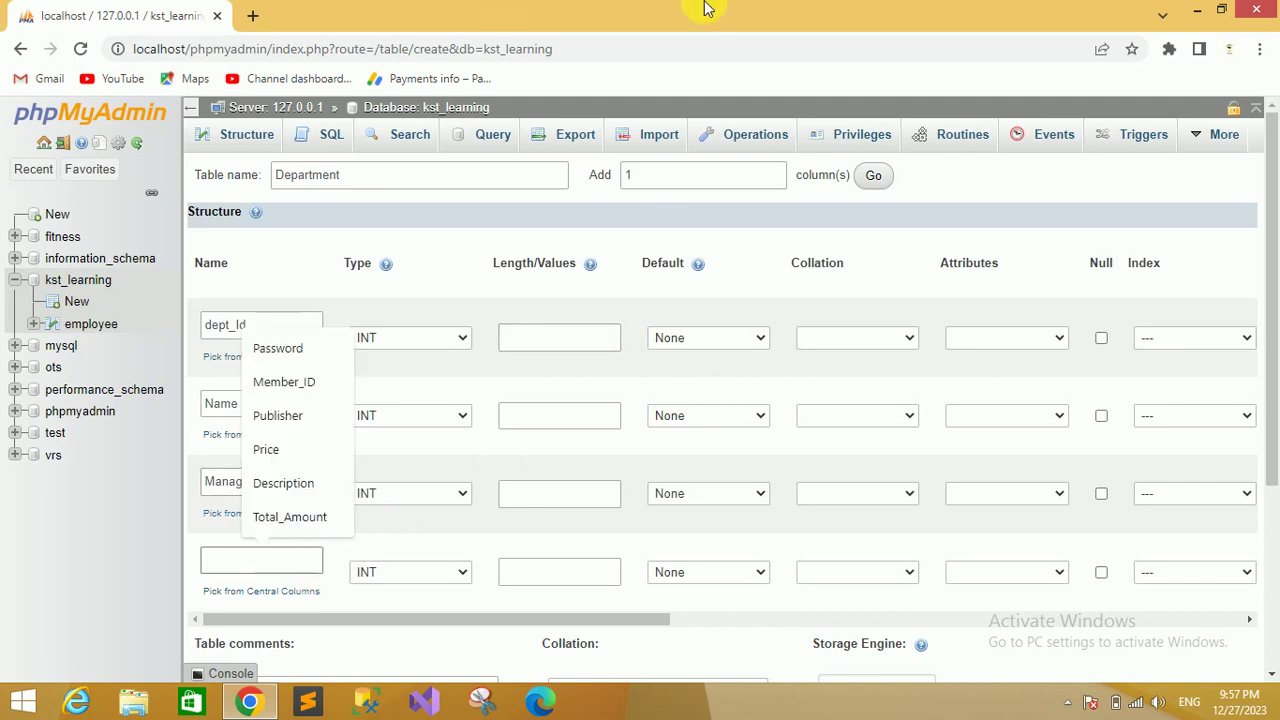
pyautogui.write('Location')
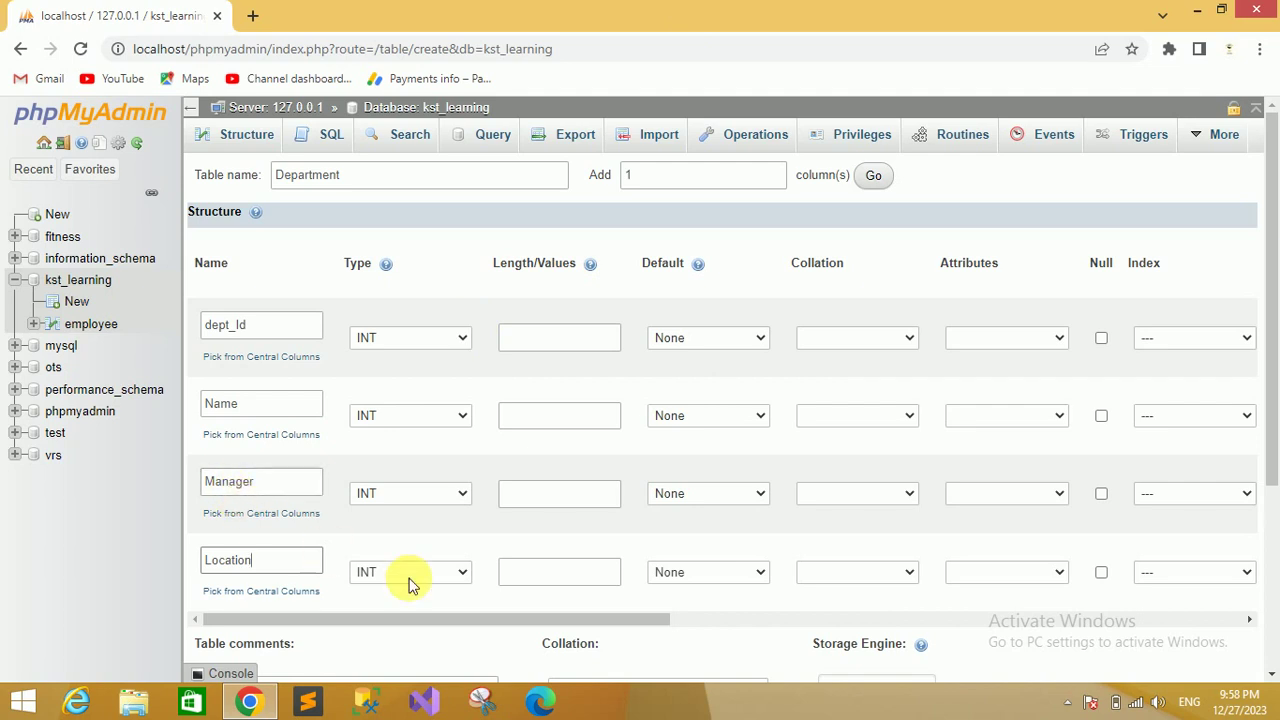
# Set the type of the Location, Manager and Name columns to TEXT.
pyautogui.click(434, 576)
pyautogui.click(388, 289)
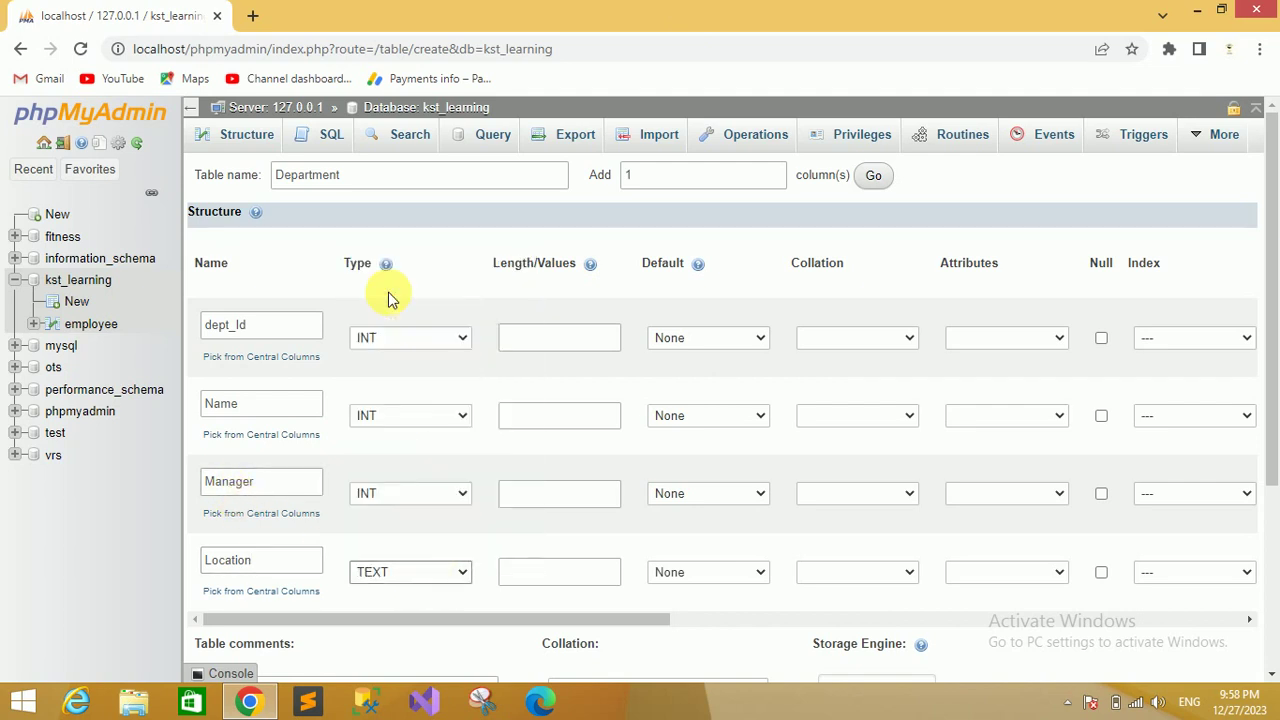
pyautogui.click(451, 495)
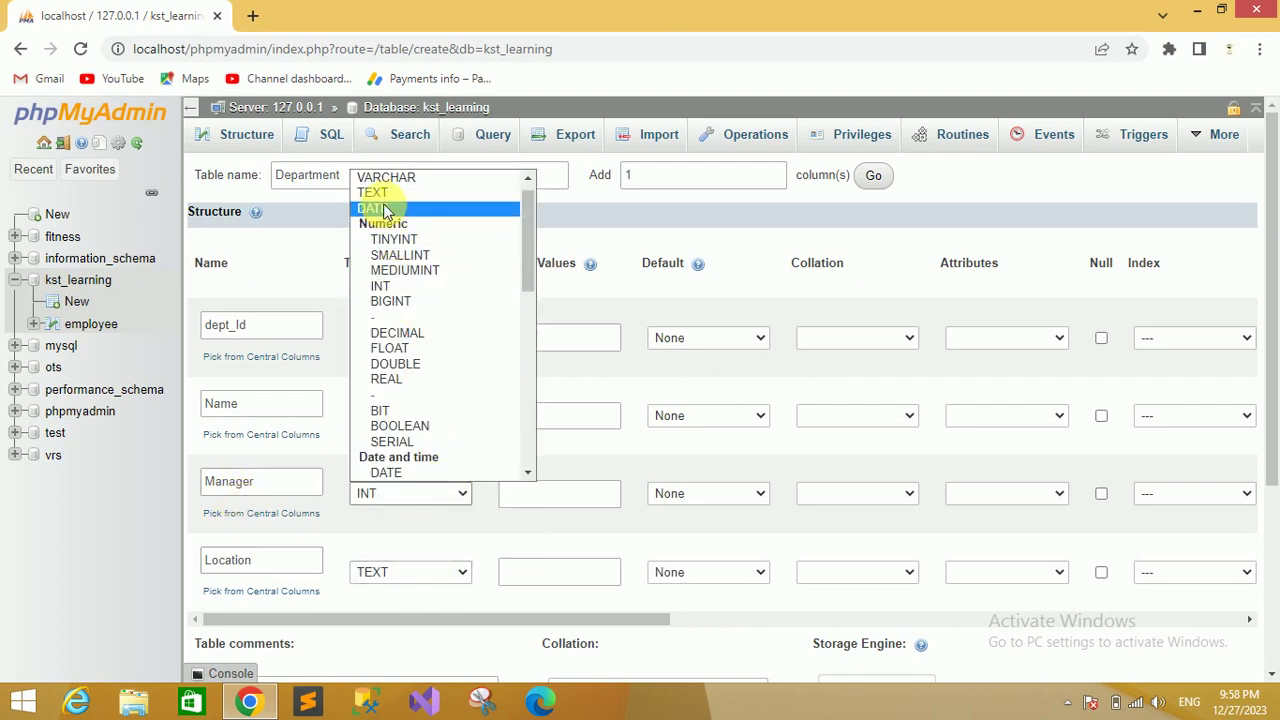
pyautogui.click(383, 199)
pyautogui.click(400, 417)
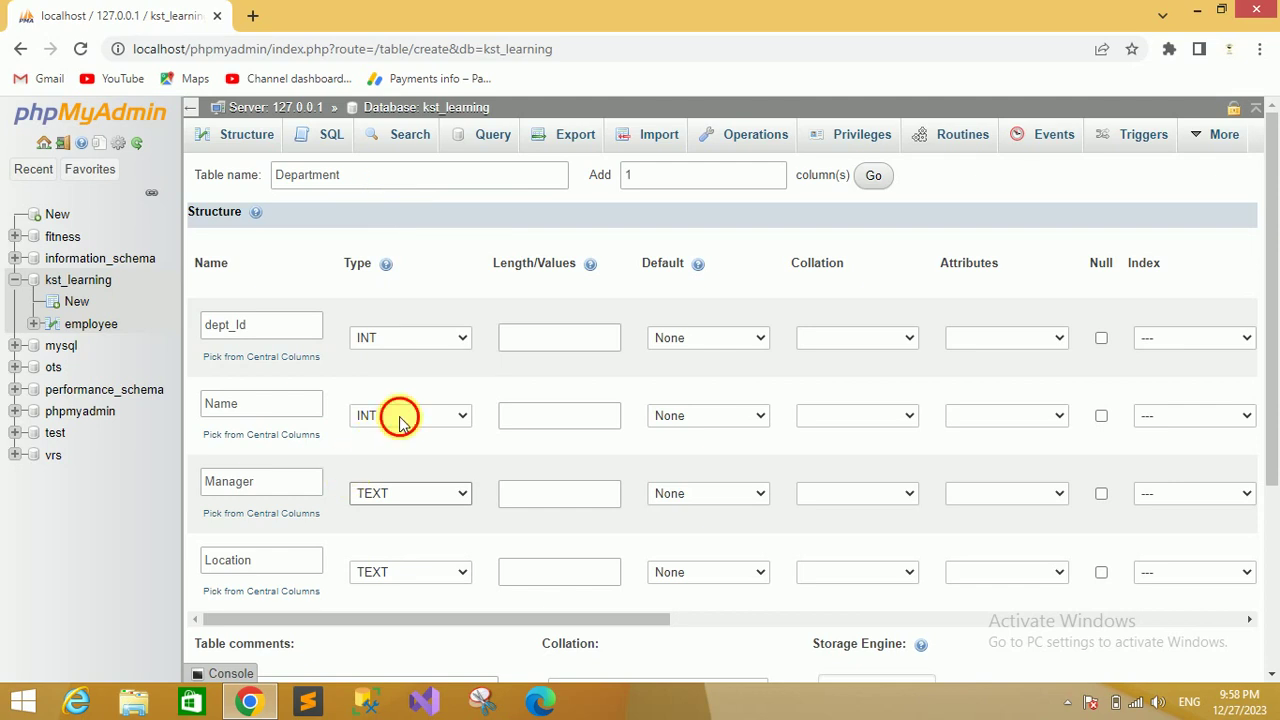
pyautogui.click(385, 129)
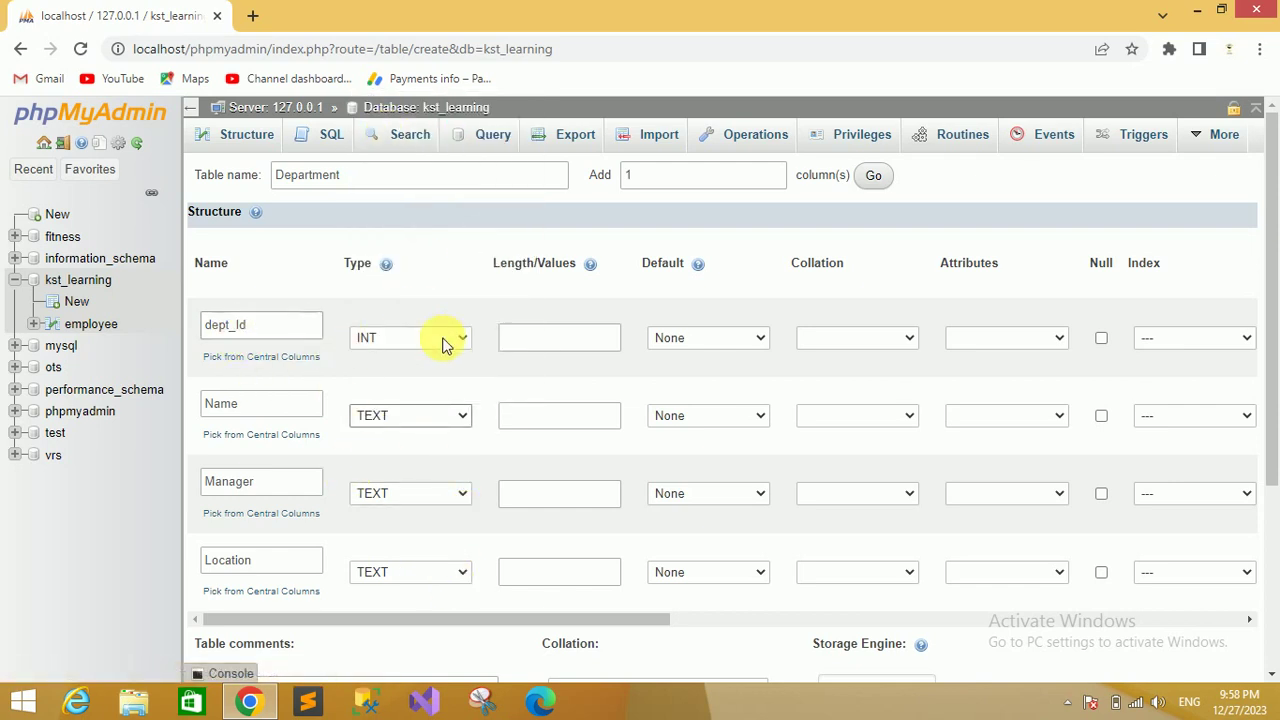
# Make dept_Id an auto-incrementing primary key and save the Department table.
pyautogui.moveTo(453, 619); pyautogui.dragTo(726, 471)
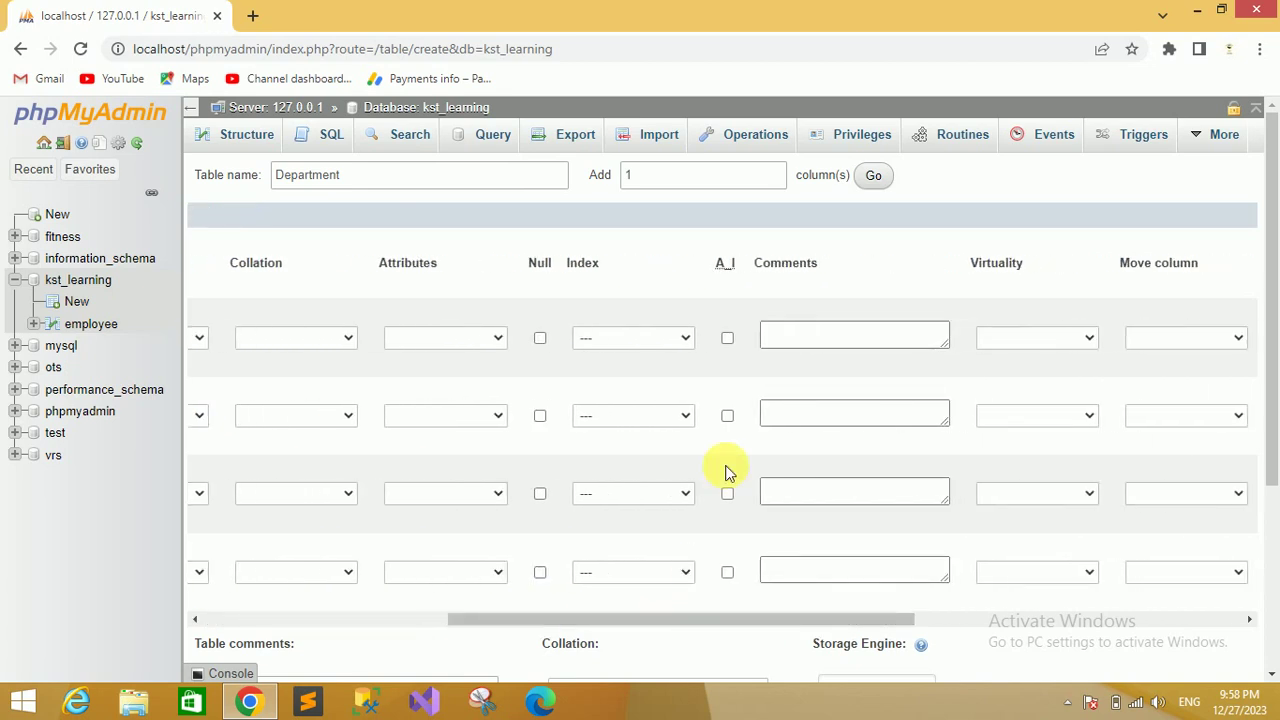
pyautogui.click(728, 338)
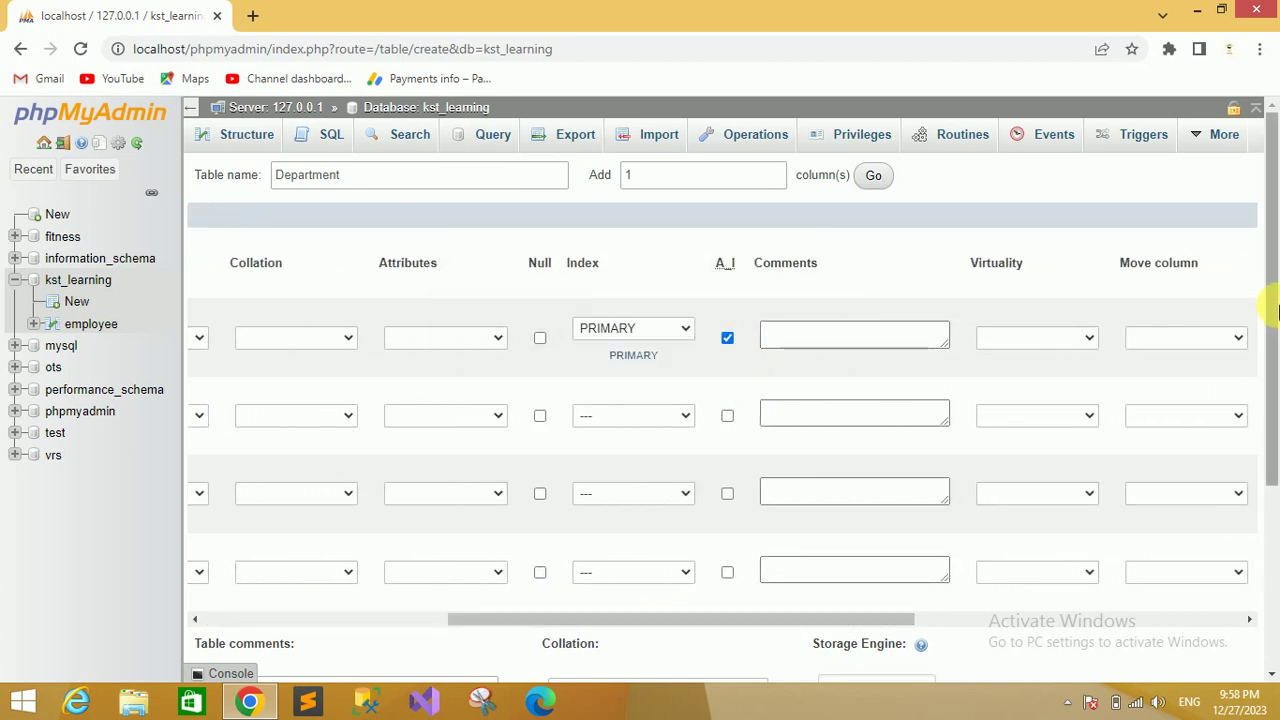
pyautogui.moveTo(1271, 314); pyautogui.dragTo(1272, 520)
pyautogui.click(321, 612)
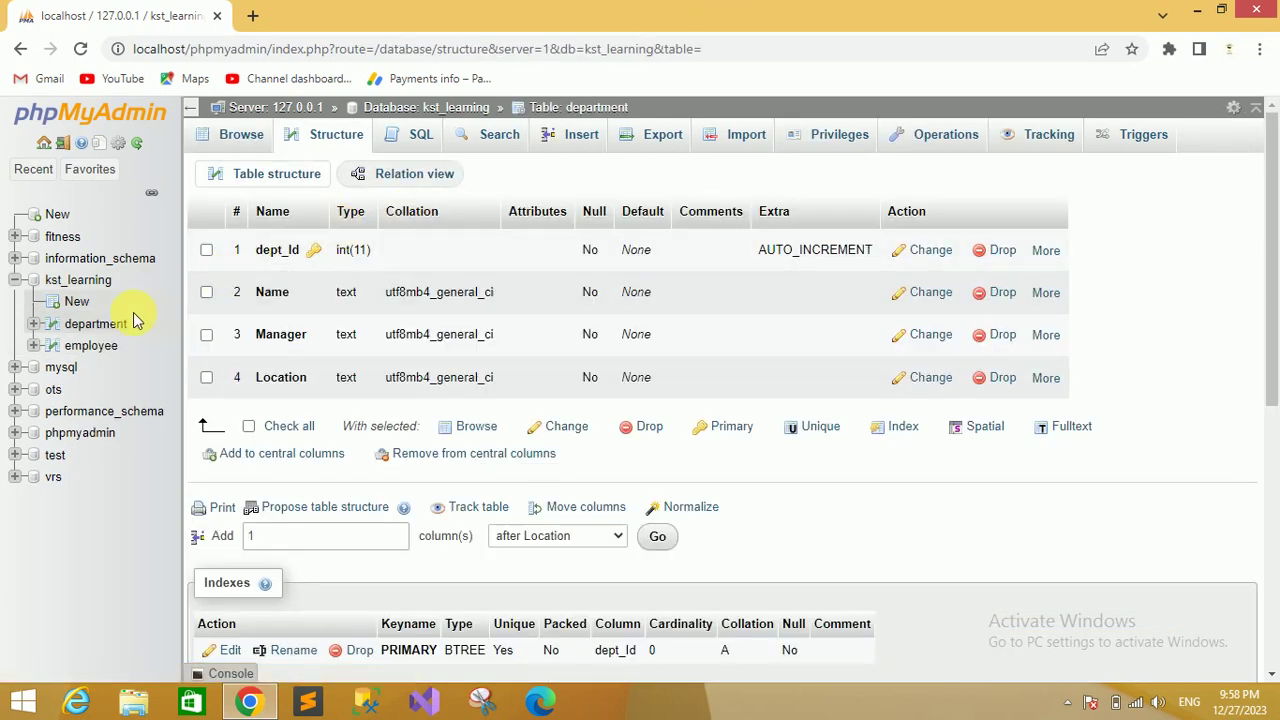
# Examine the columns of the department and employee tables in kst_learning, comparing the department ID column in each.
pyautogui.click(80, 282)
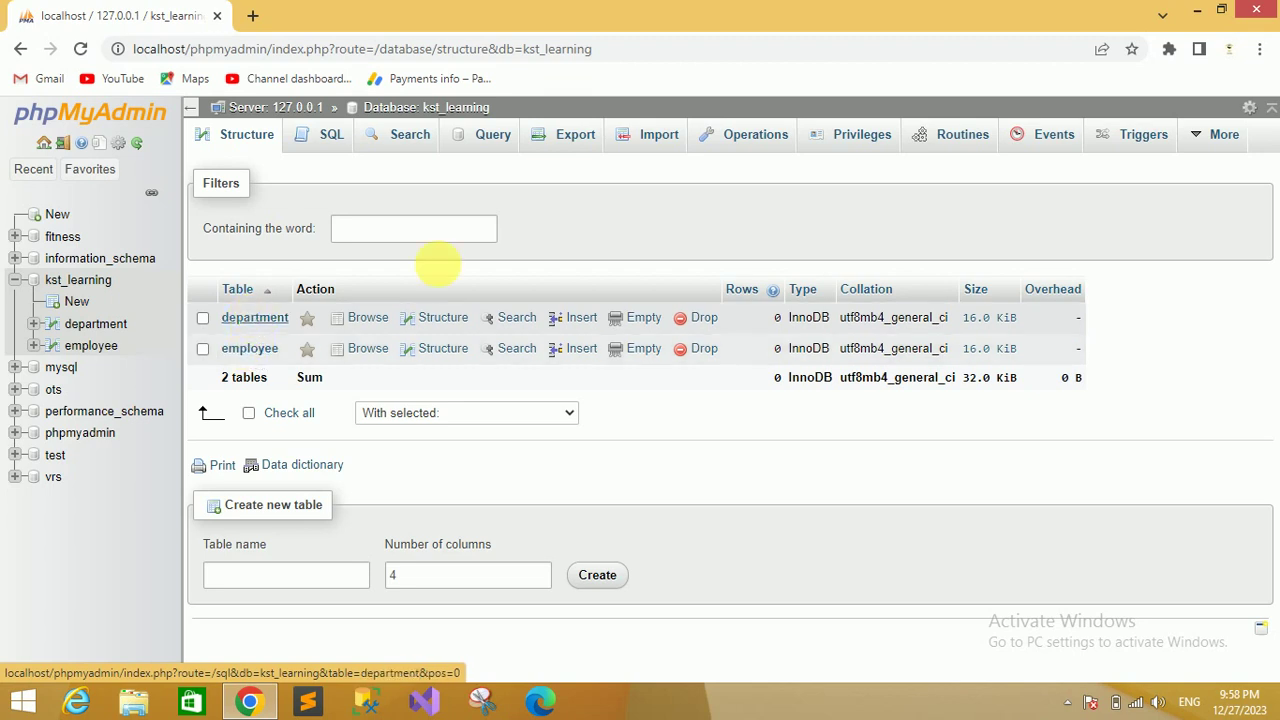
pyautogui.click(266, 320)
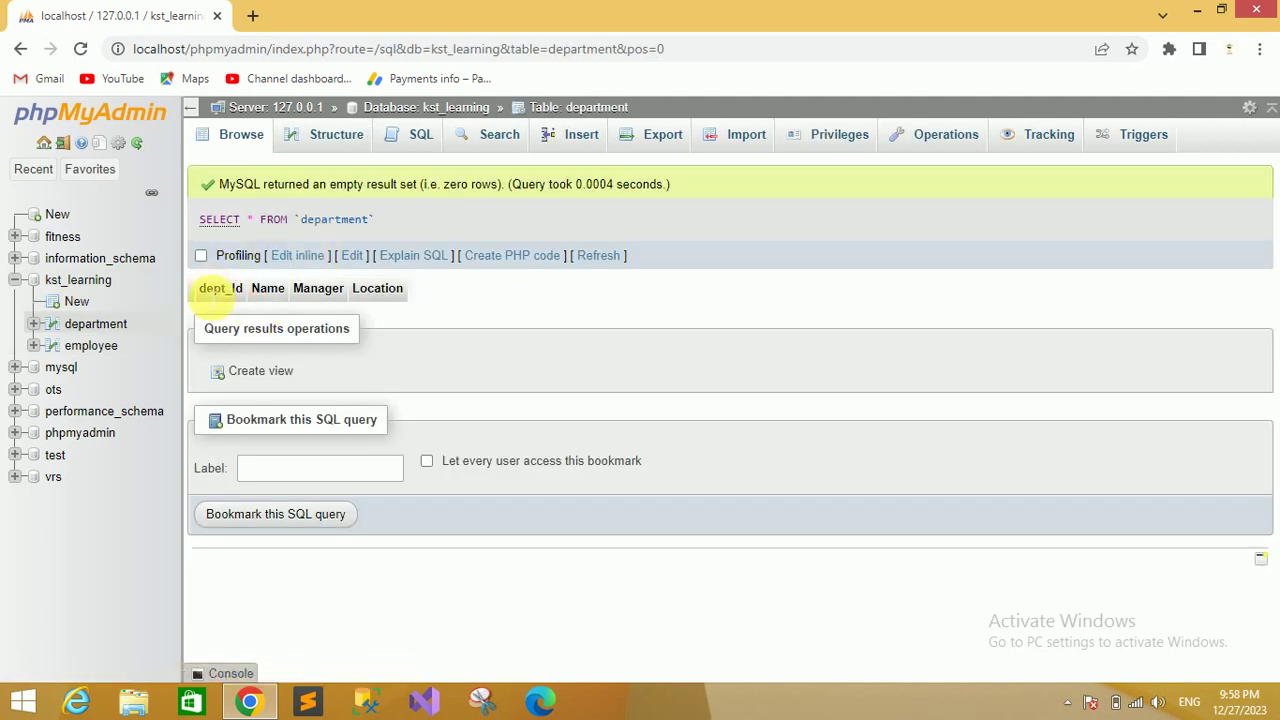
pyautogui.moveTo(199, 289); pyautogui.dragTo(250, 289)
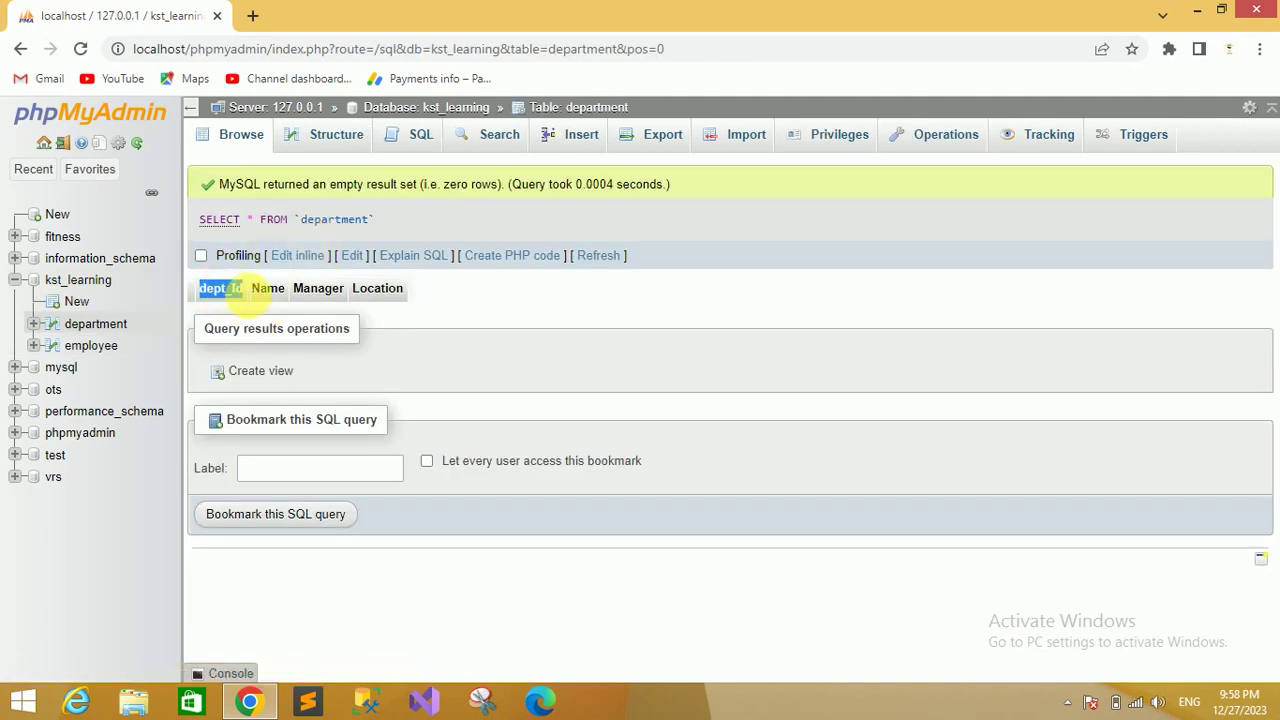
pyautogui.click(240, 289)
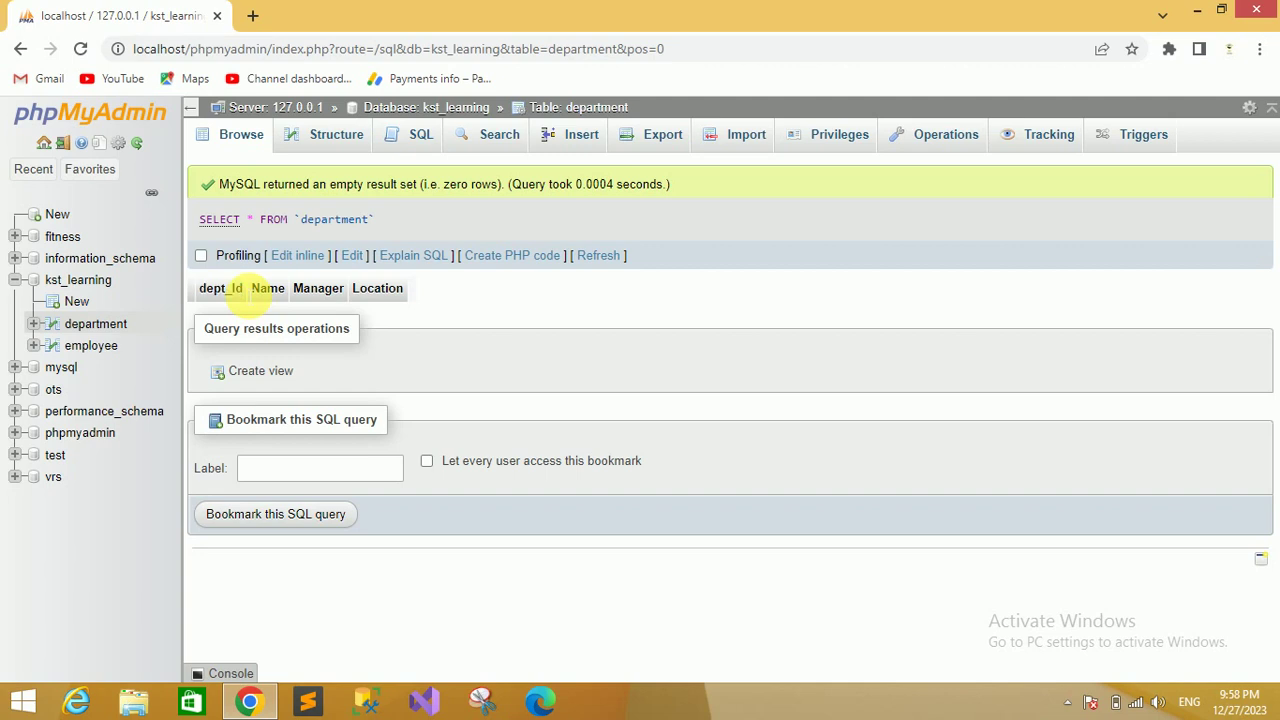
pyautogui.click(98, 348)
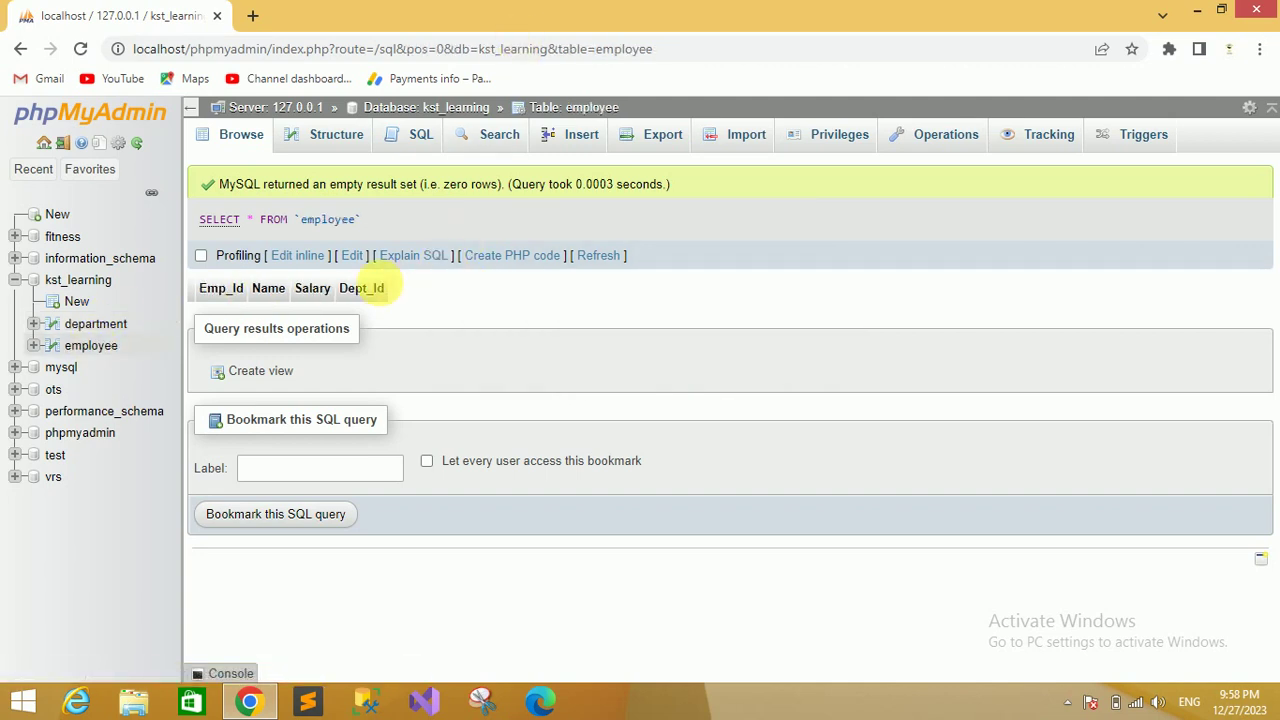
pyautogui.moveTo(343, 288); pyautogui.dragTo(386, 289)
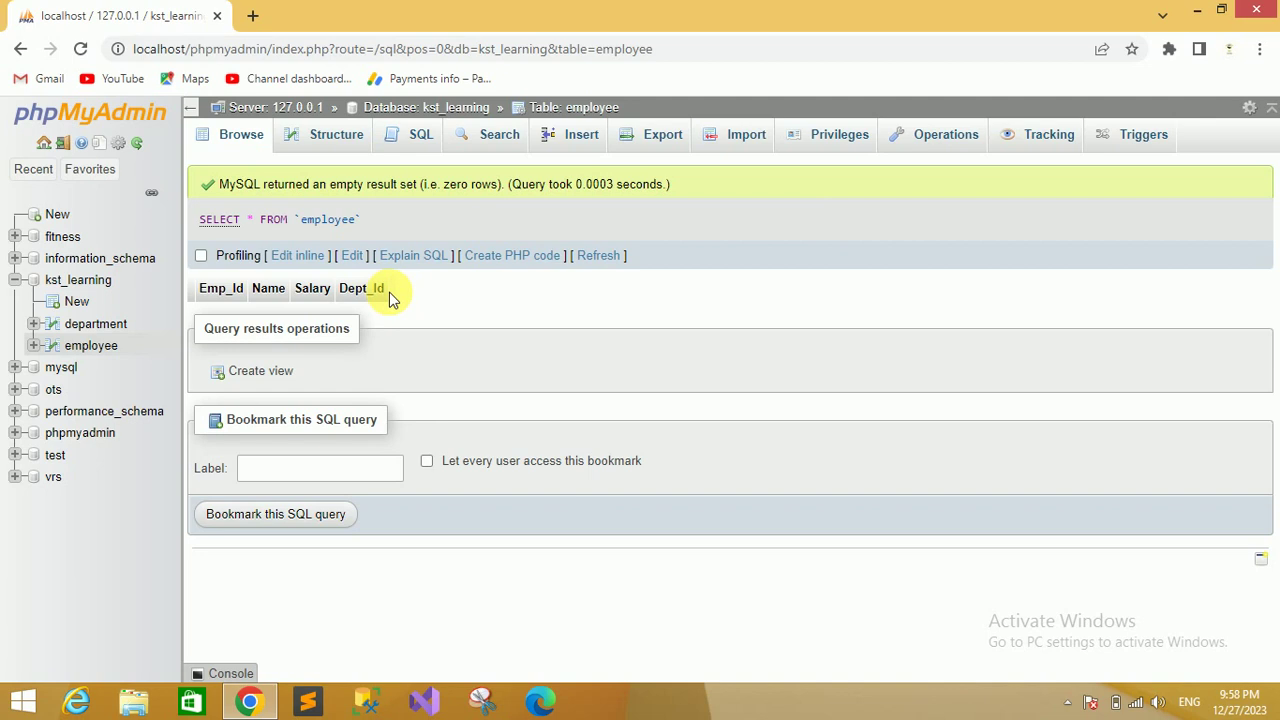
pyautogui.moveTo(389, 292); pyautogui.dragTo(341, 289)
pyautogui.click(409, 297)
pyautogui.click(95, 326)
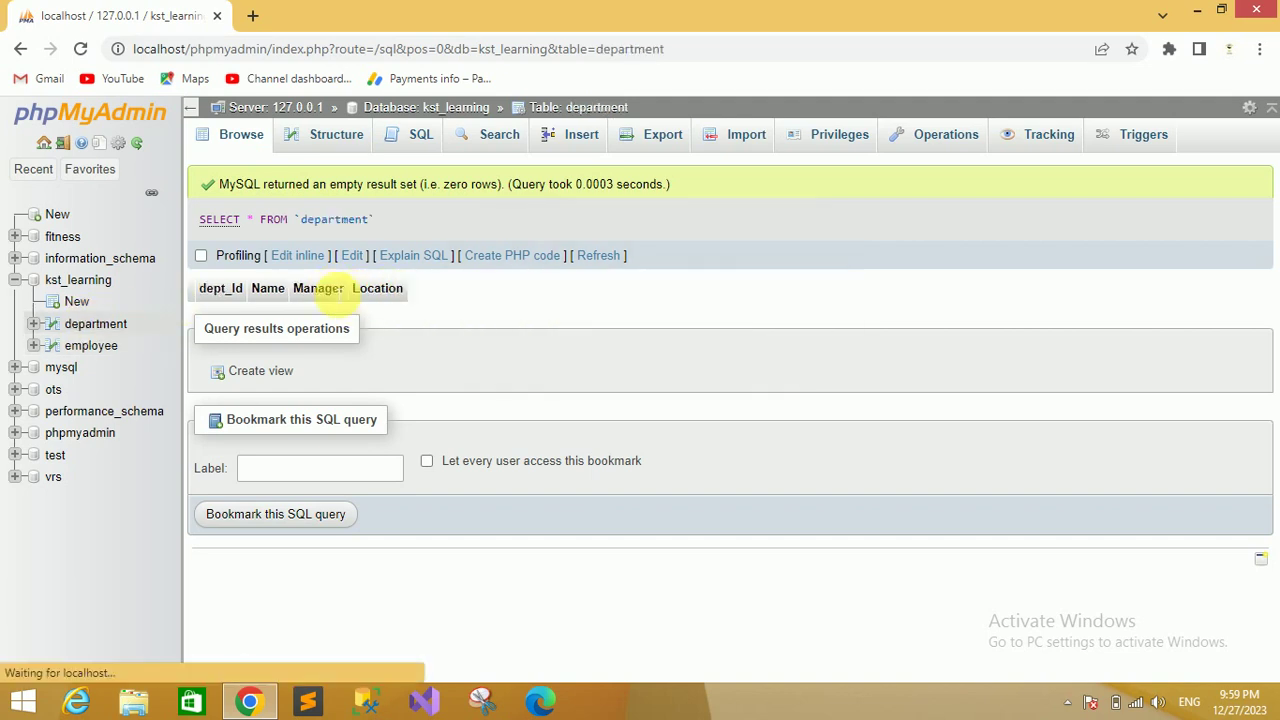
pyautogui.moveTo(199, 288); pyautogui.dragTo(245, 290)
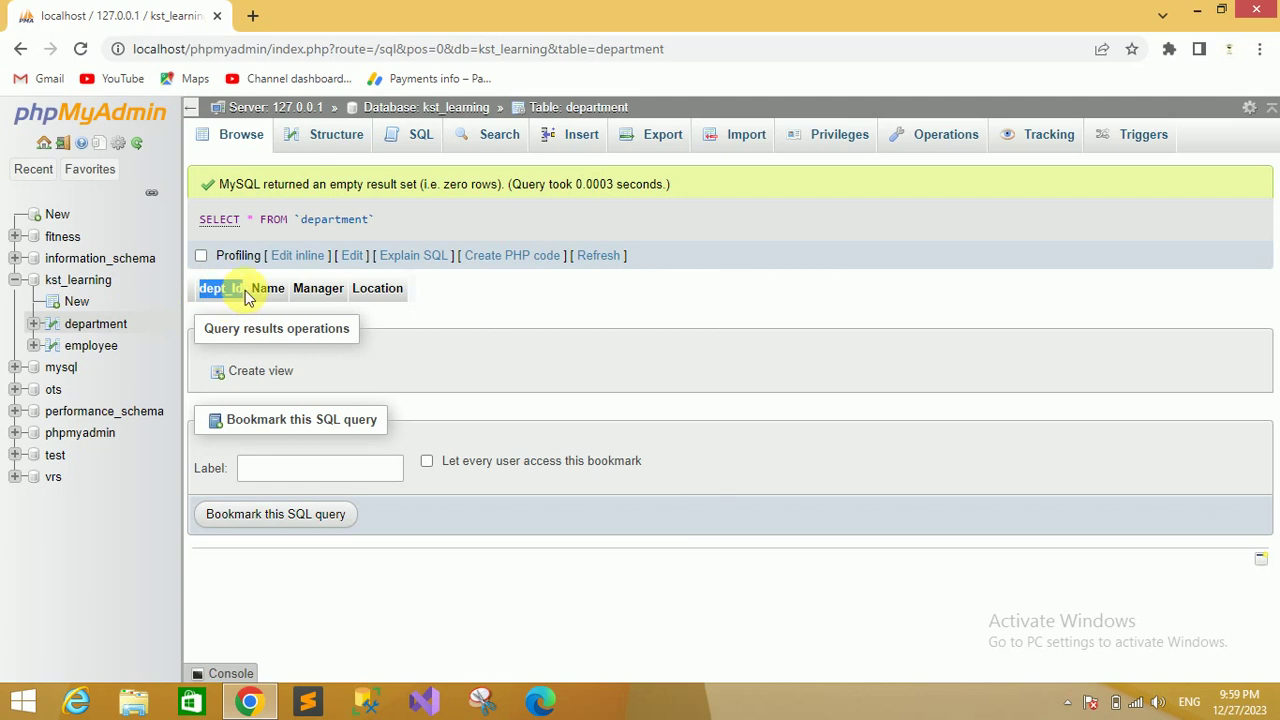
pyautogui.click(105, 346)
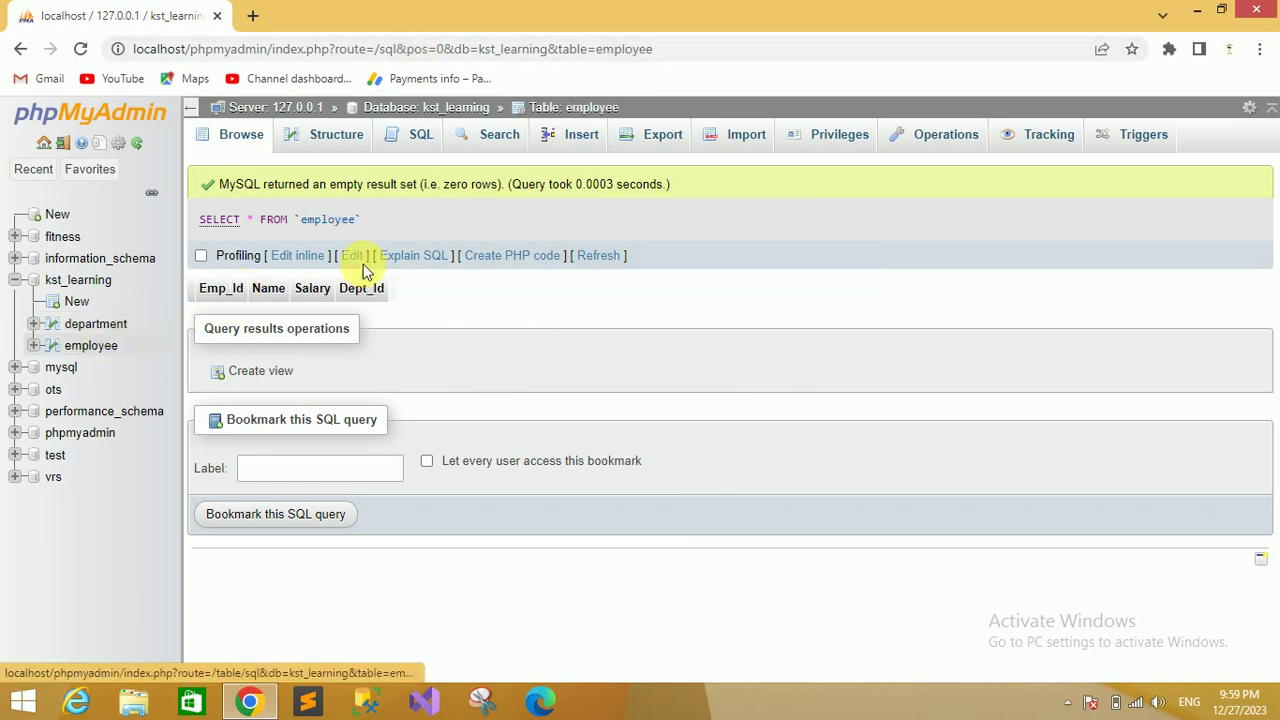
pyautogui.moveTo(340, 290); pyautogui.dragTo(391, 293)
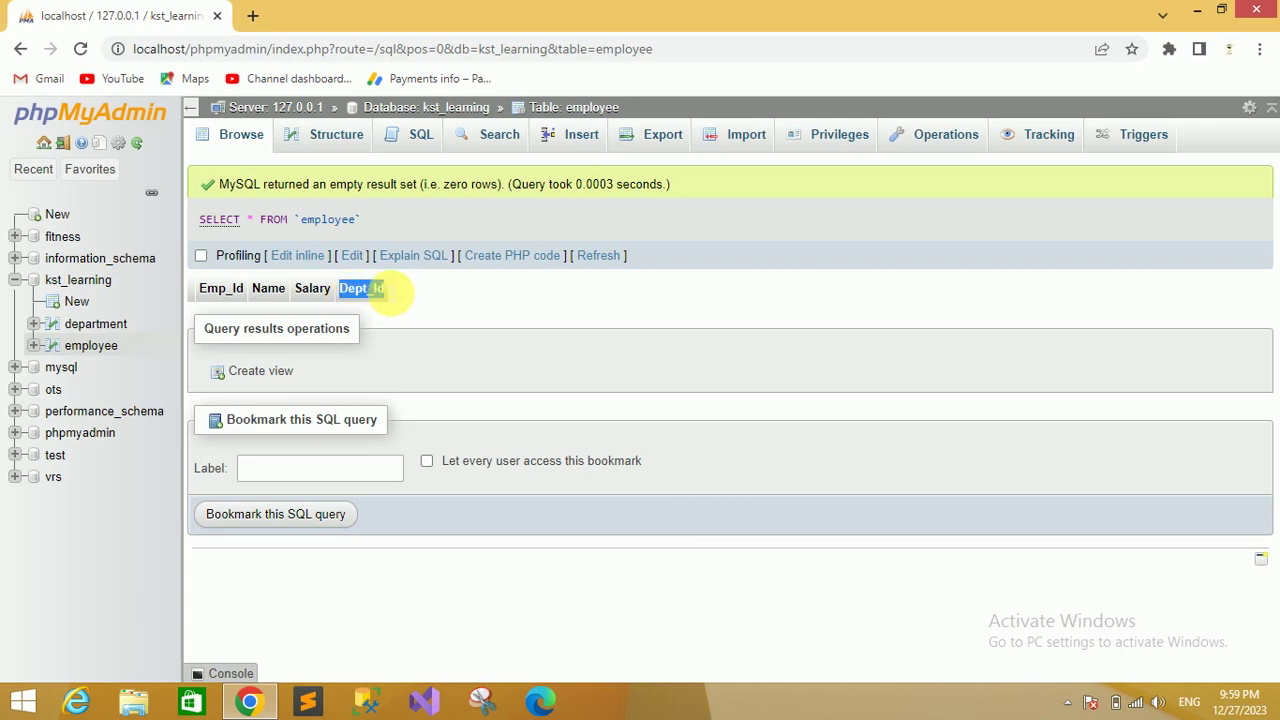
pyautogui.click(437, 293)
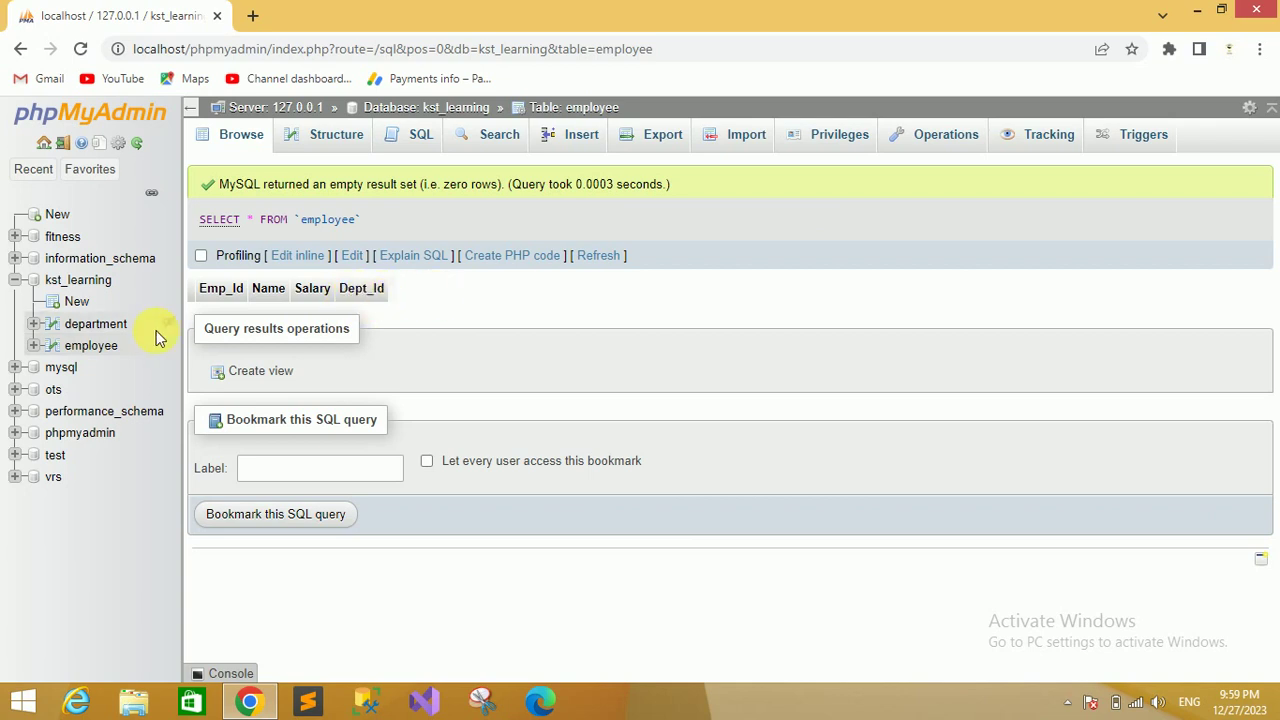
pyautogui.click(110, 325)
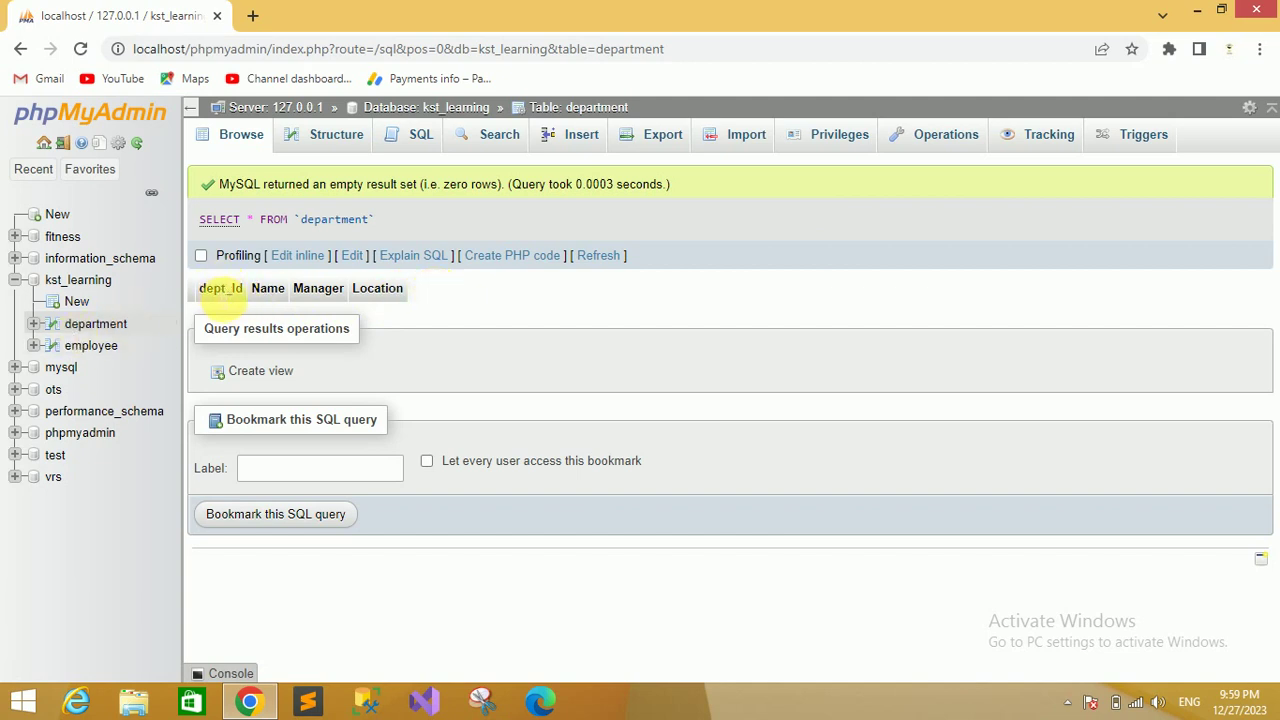
pyautogui.click(100, 345)
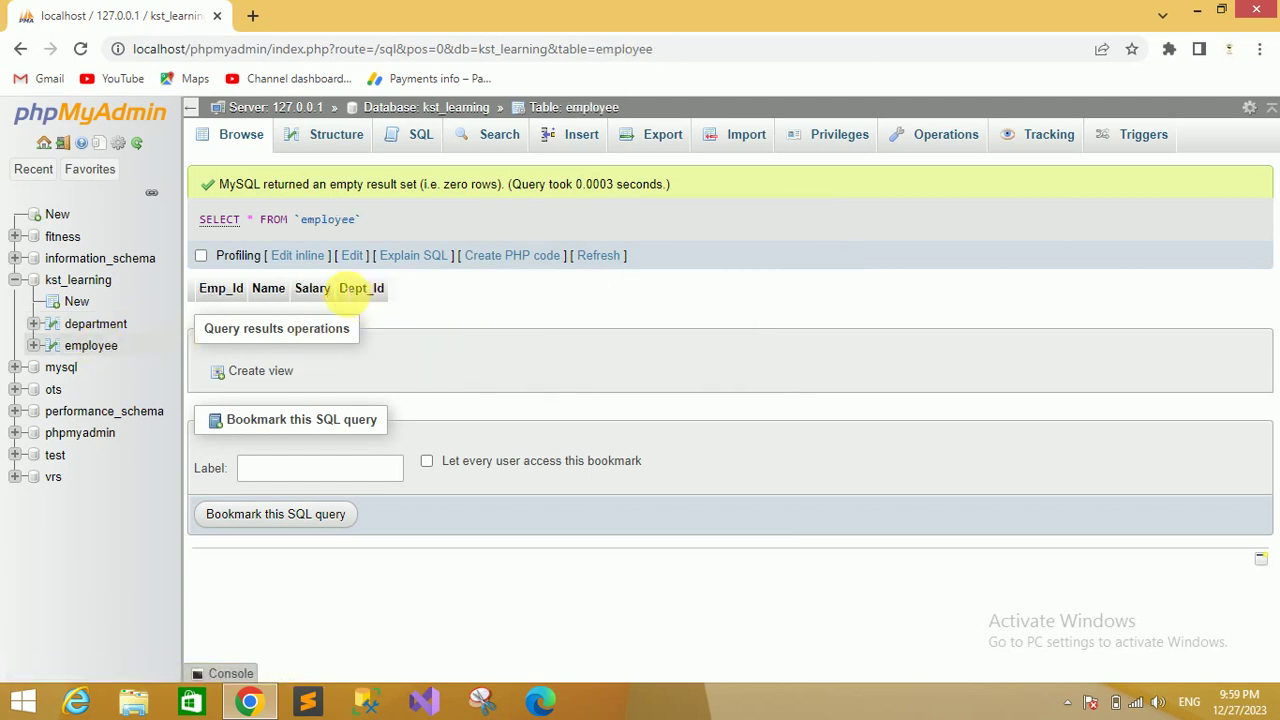
pyautogui.moveTo(358, 290); pyautogui.dragTo(408, 294)
pyautogui.click(417, 297)
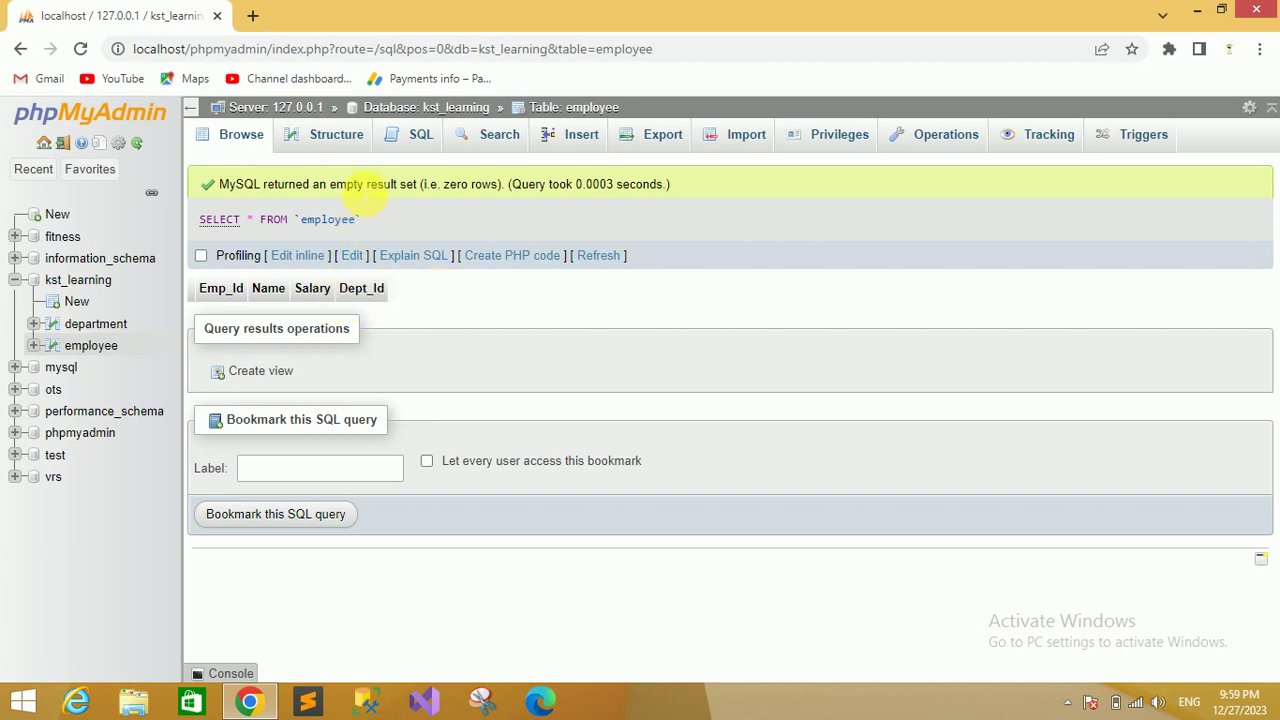
# Add and save a foreign key from the employee table's Dept_Id to dept_Id in kst_learning's department table, and return to the employee table structure.
pyautogui.click(348, 141)
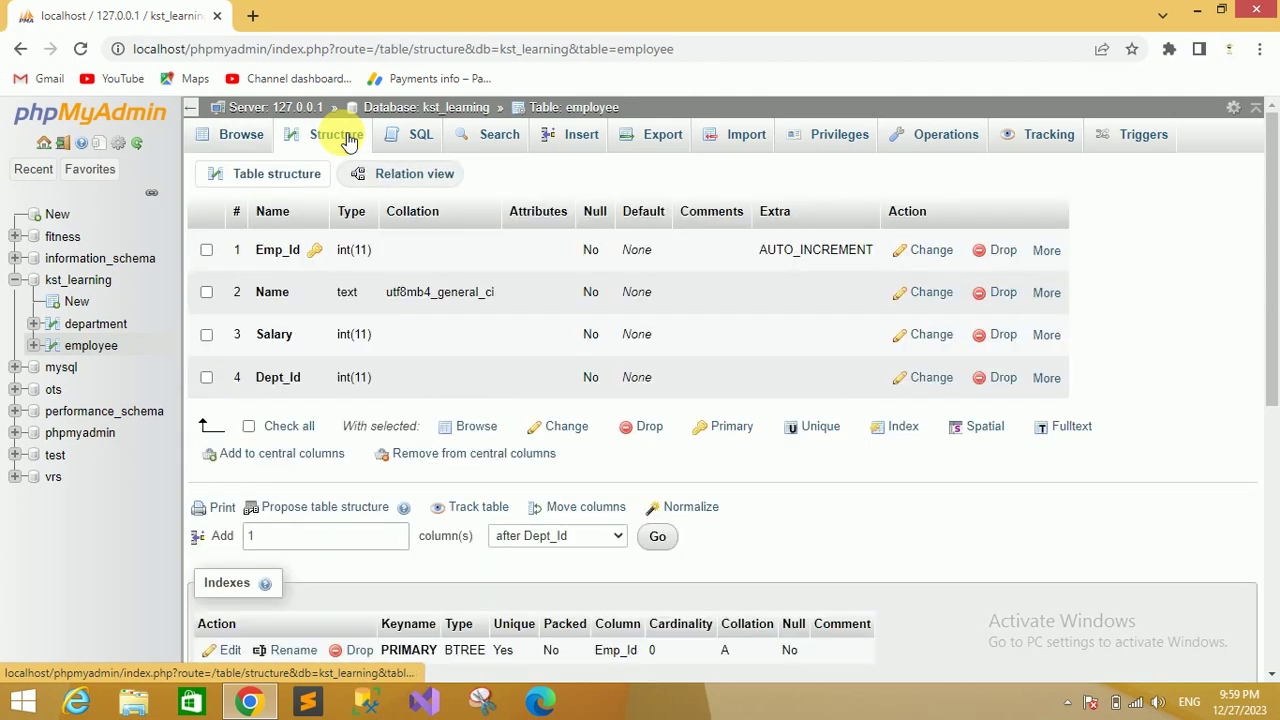
pyautogui.click(415, 178)
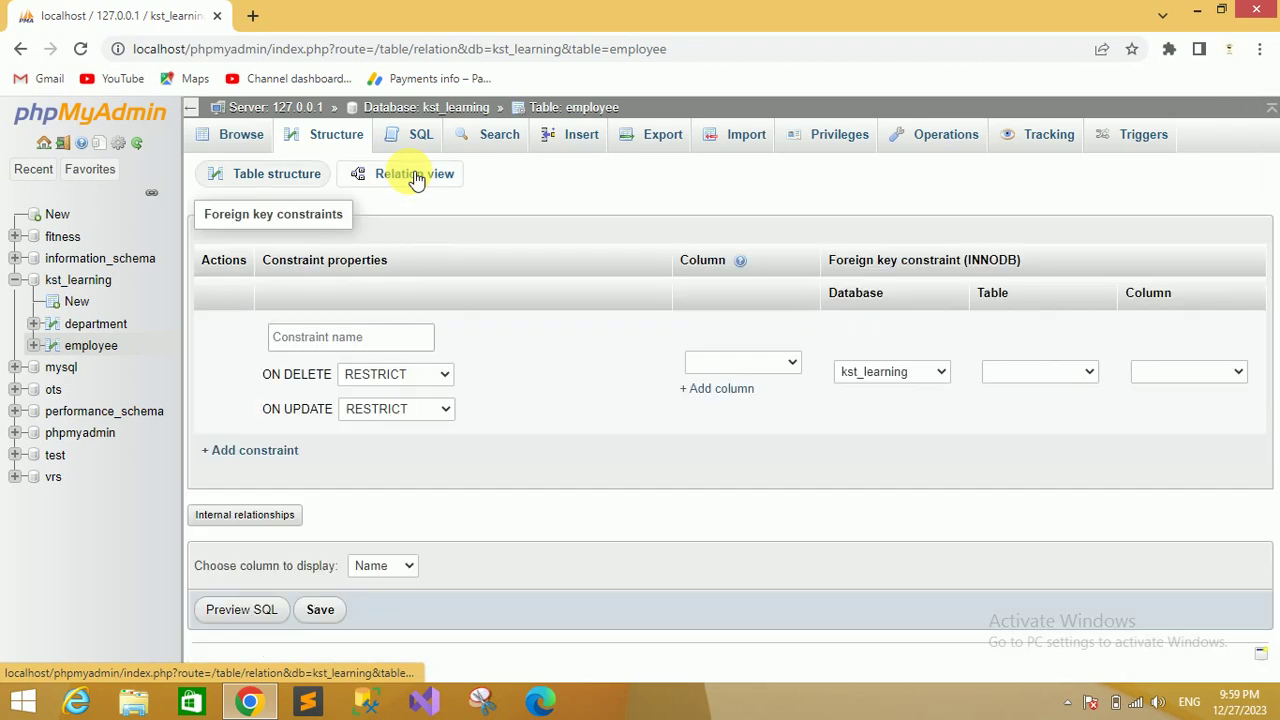
pyautogui.click(787, 366)
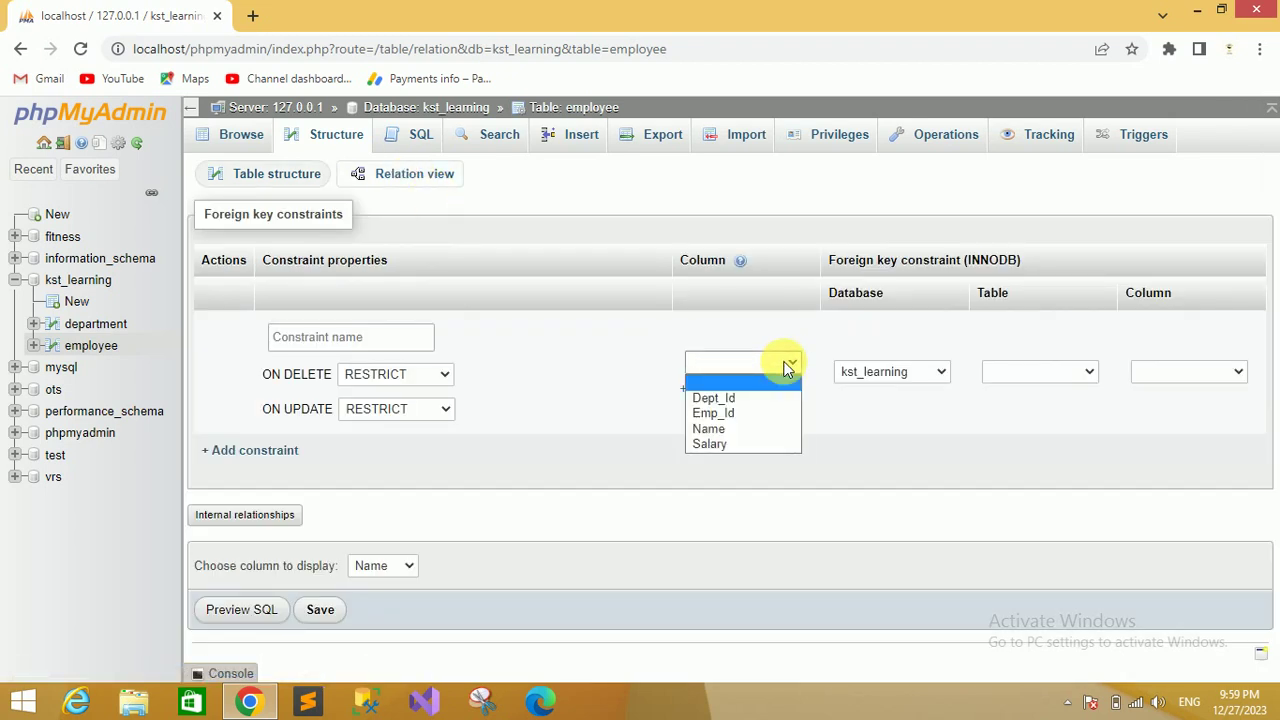
pyautogui.click(713, 400)
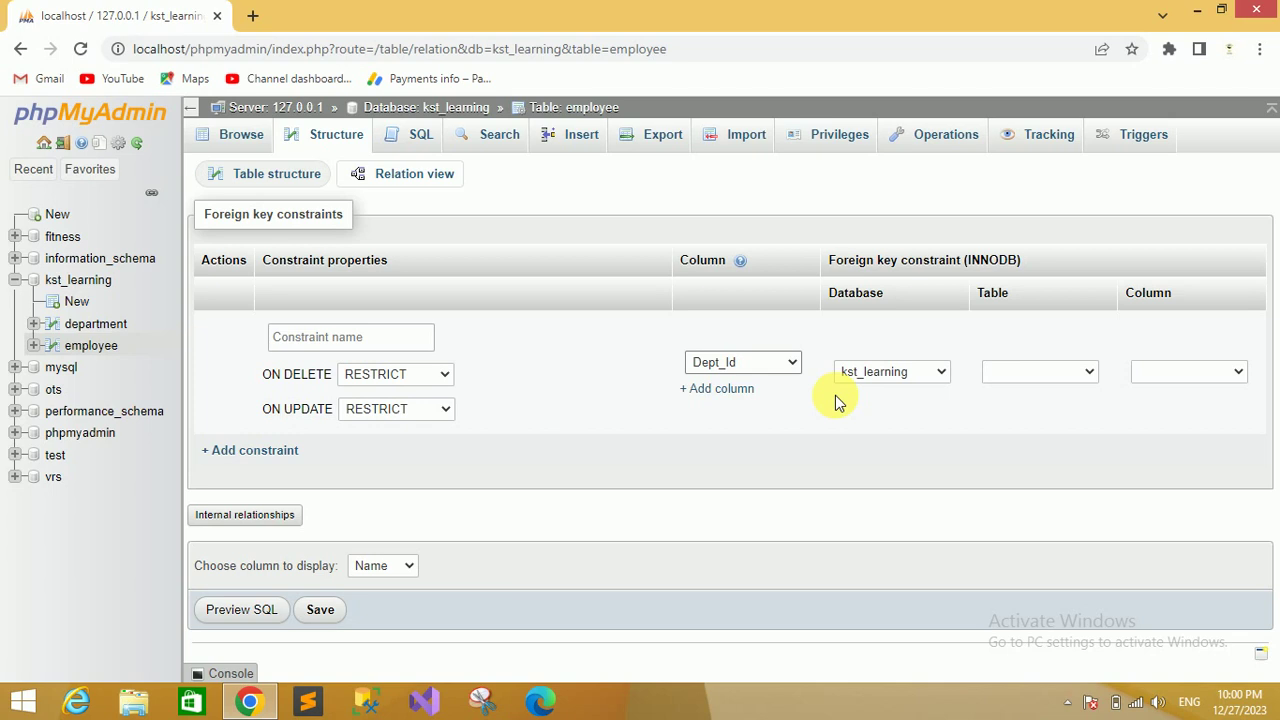
pyautogui.click(1087, 372)
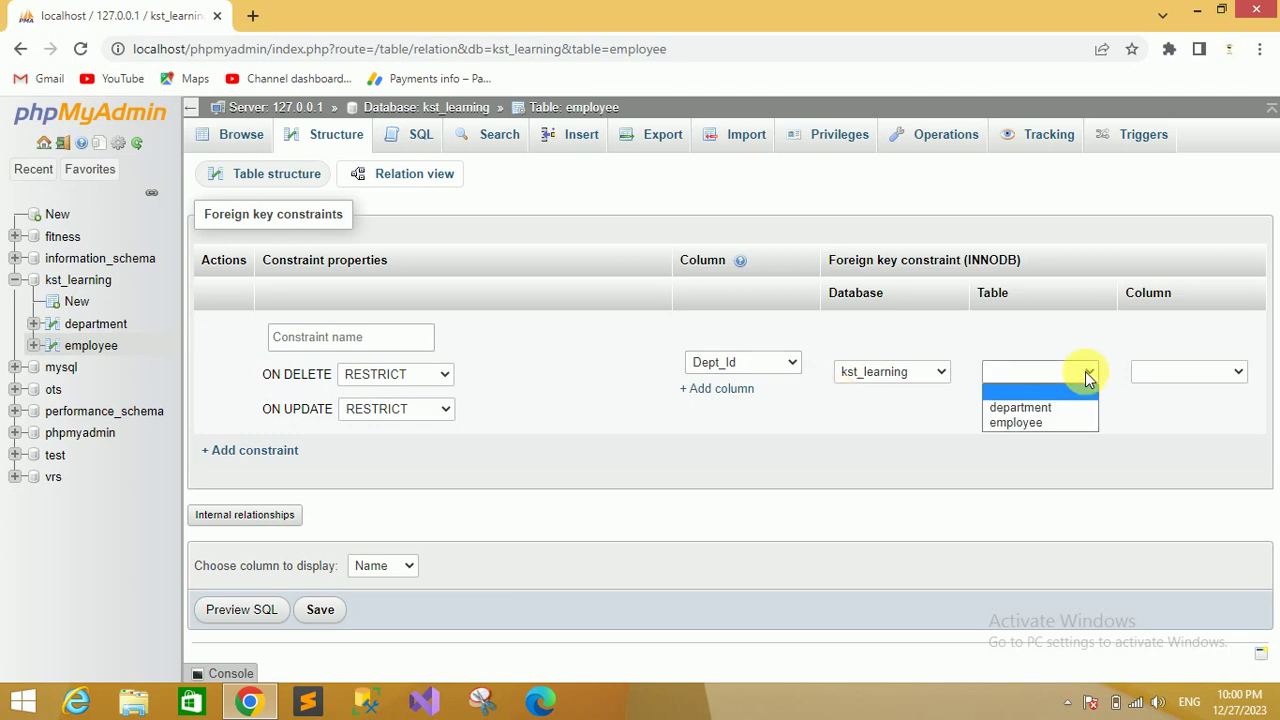
pyautogui.click(1045, 408)
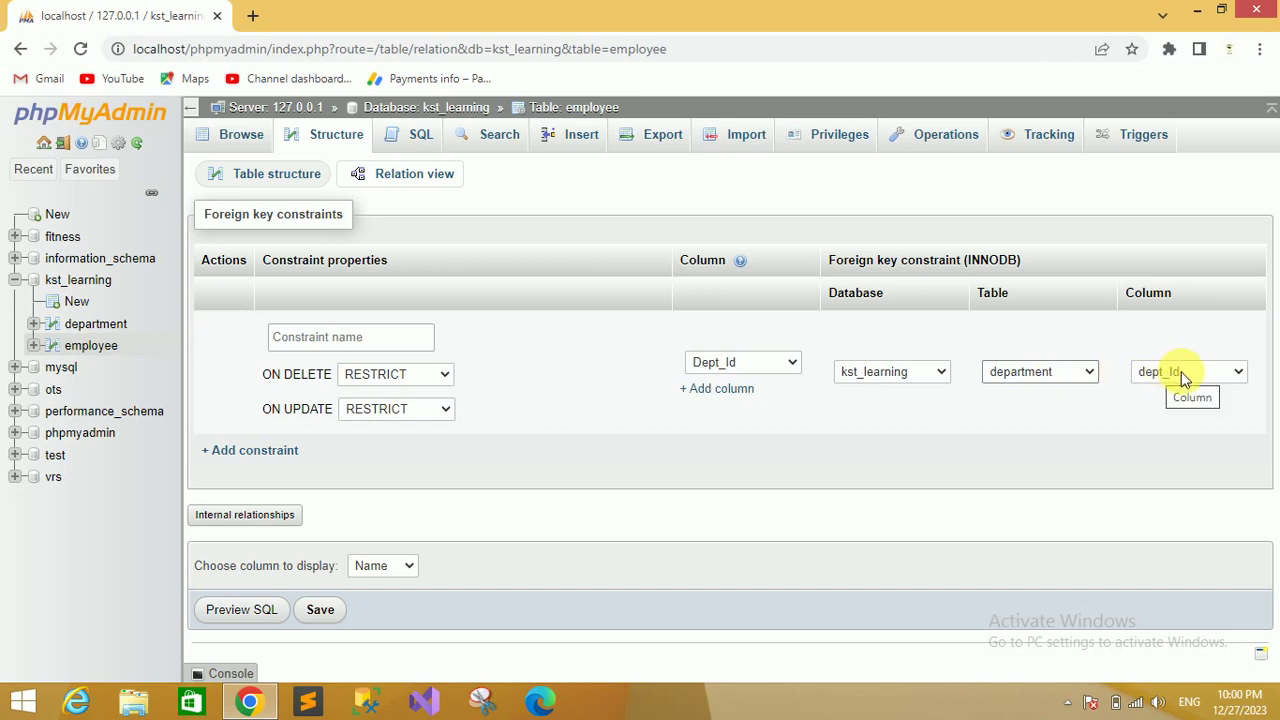
pyautogui.click(320, 610)
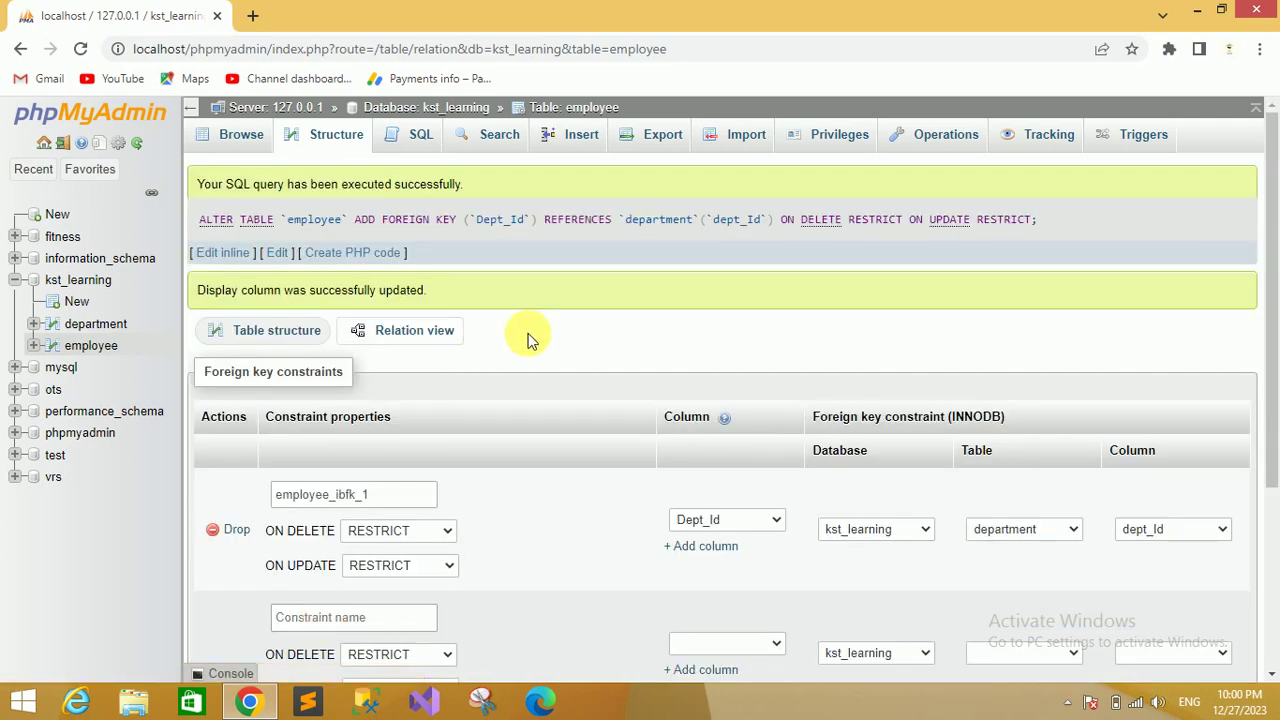
pyautogui.click(333, 141)
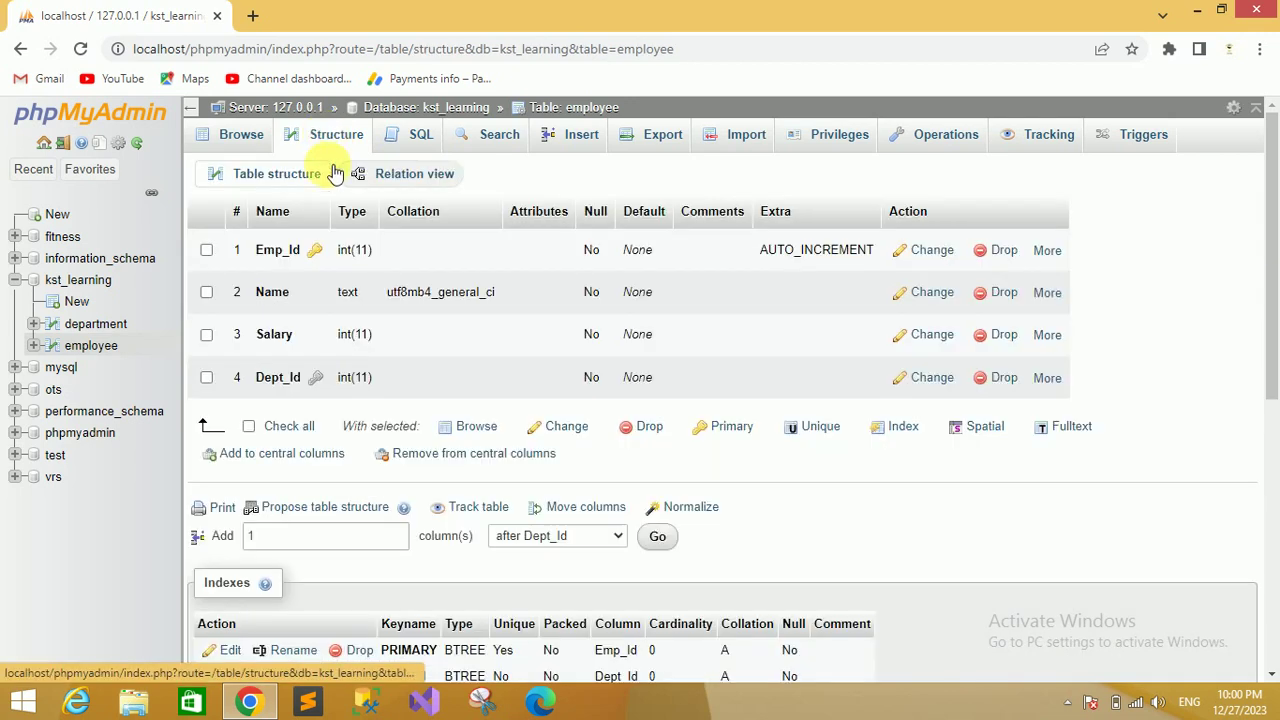